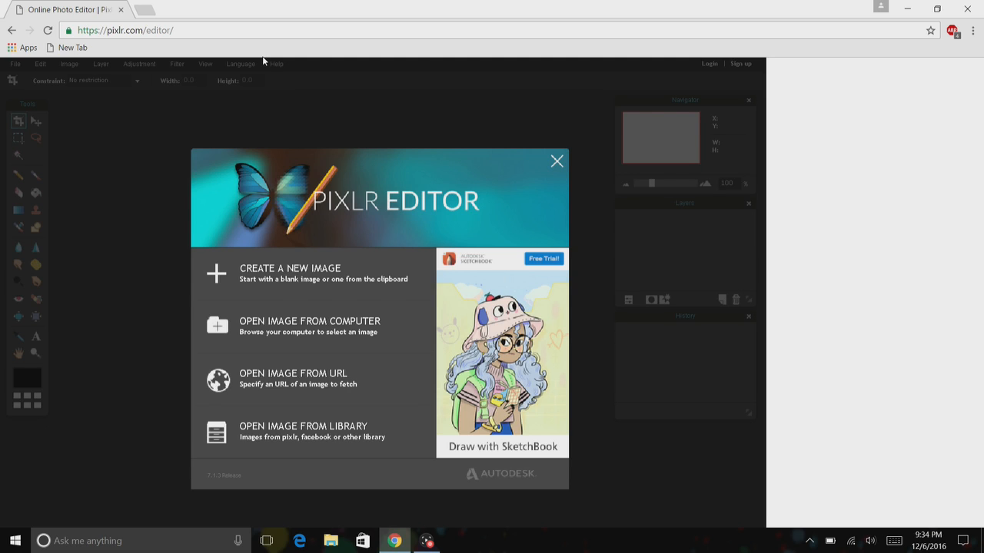
Open a new browser tab and search Google Images for rainbow background.
left_click(146, 14)
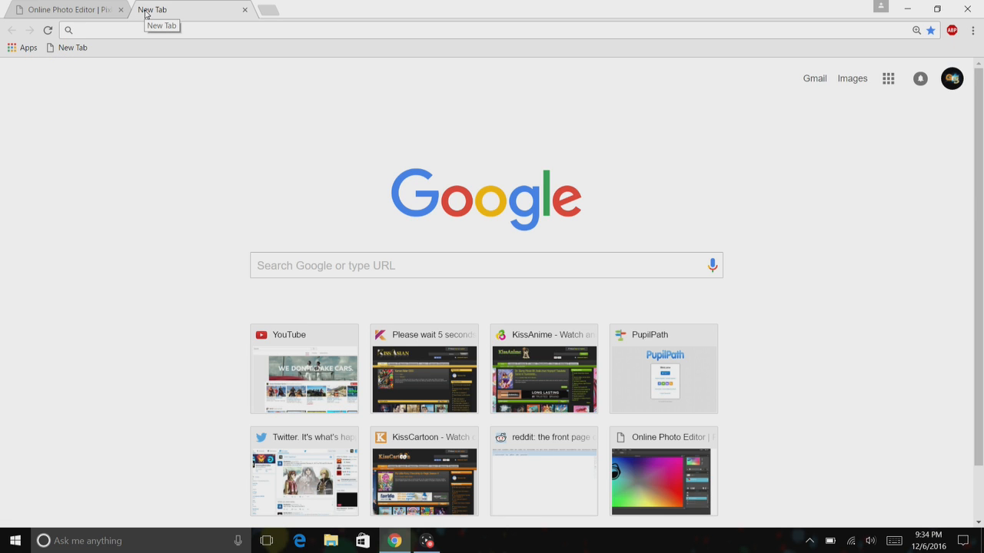
left_click(847, 80)
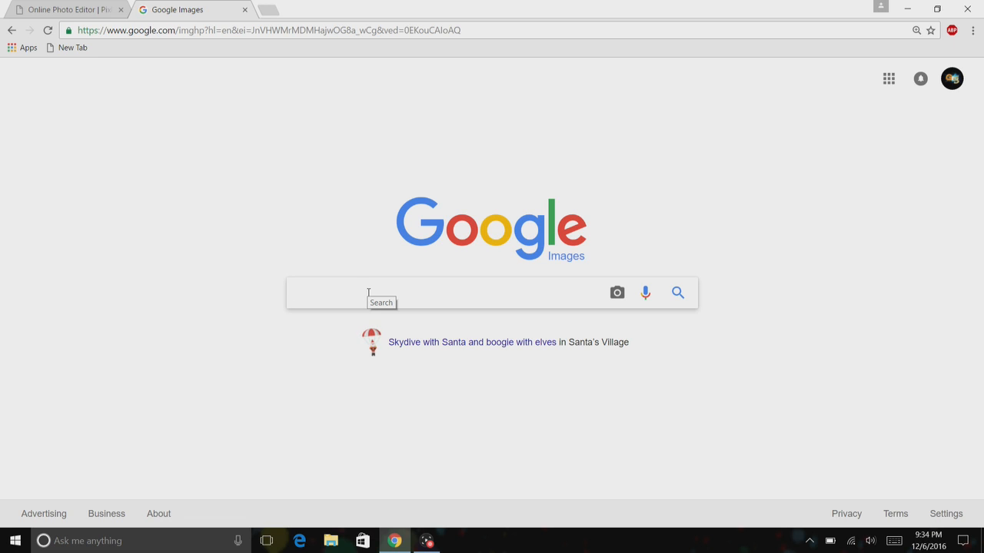
type("rai")
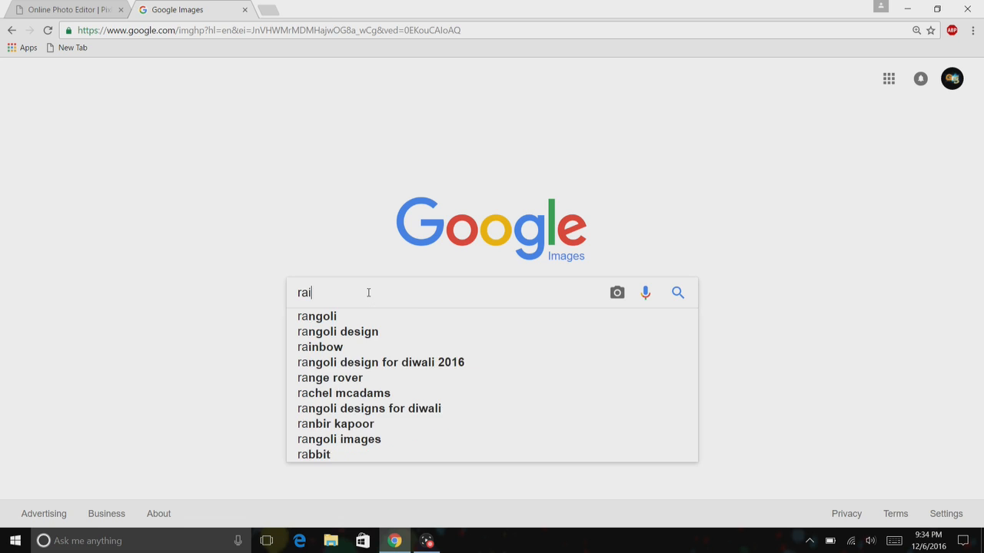
type("nbow")
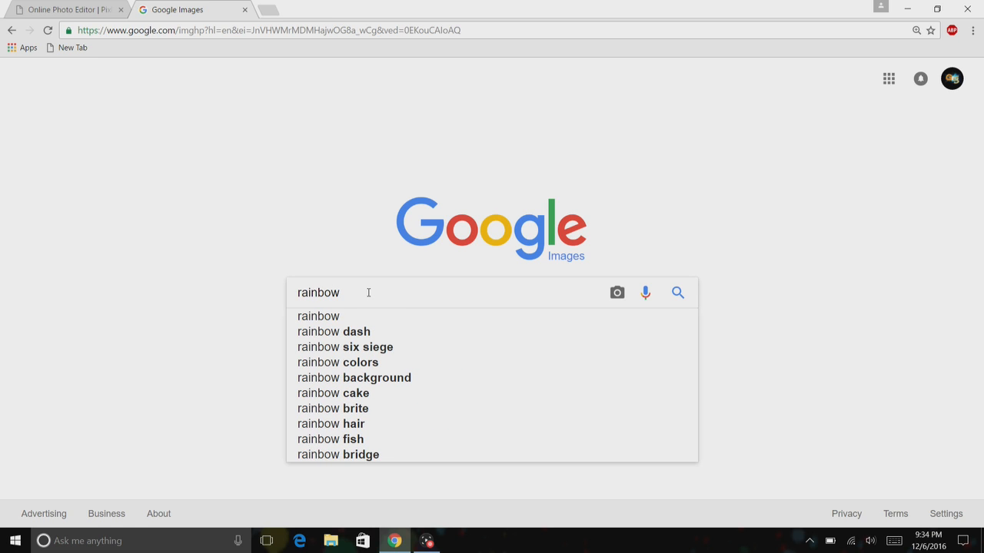
type(" backg")
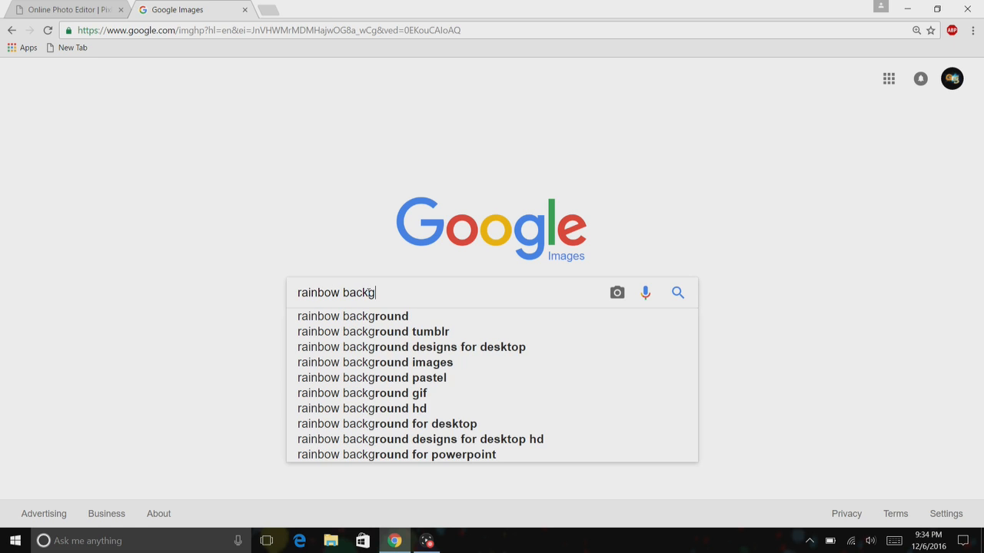
type("round")
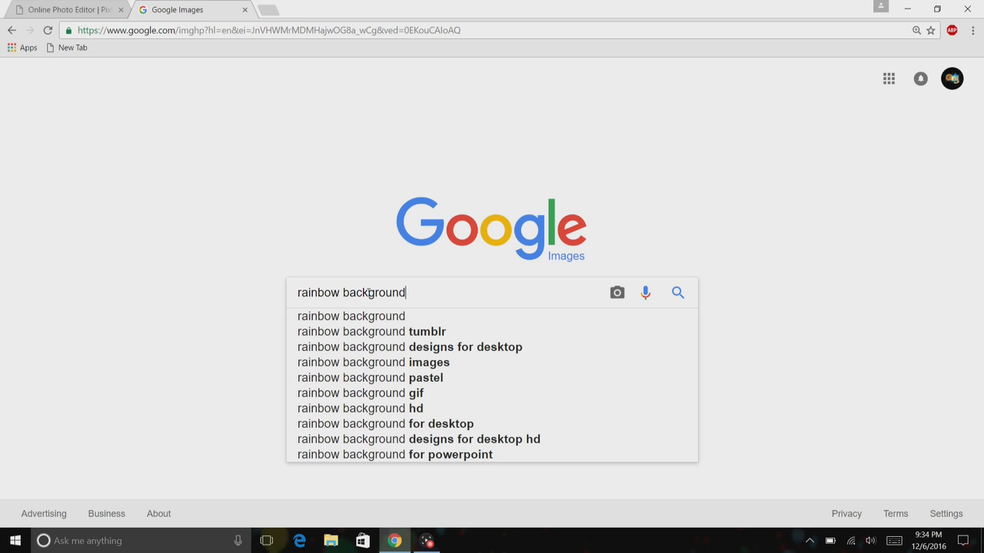
key("Return")
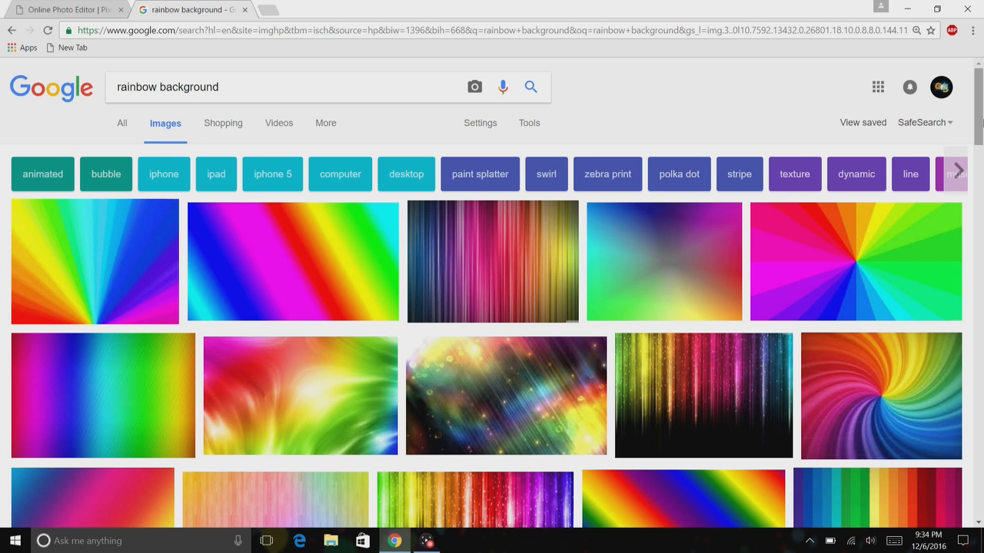
Preview the multi-color rainbow background result among the image results.
scroll(982, 123, "down", 4)
scroll(982, 123, "up", 4)
left_click(325, 259)
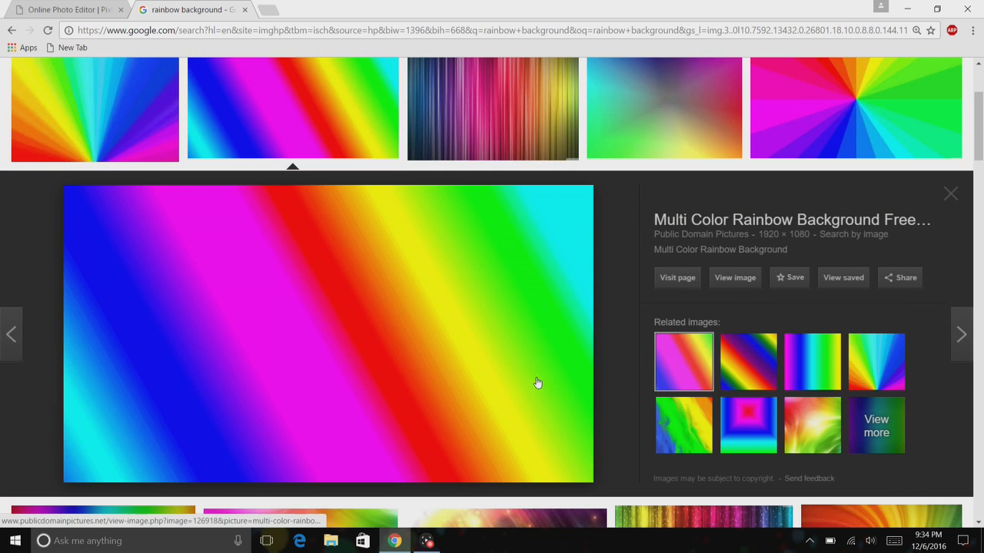
right_click(410, 379)
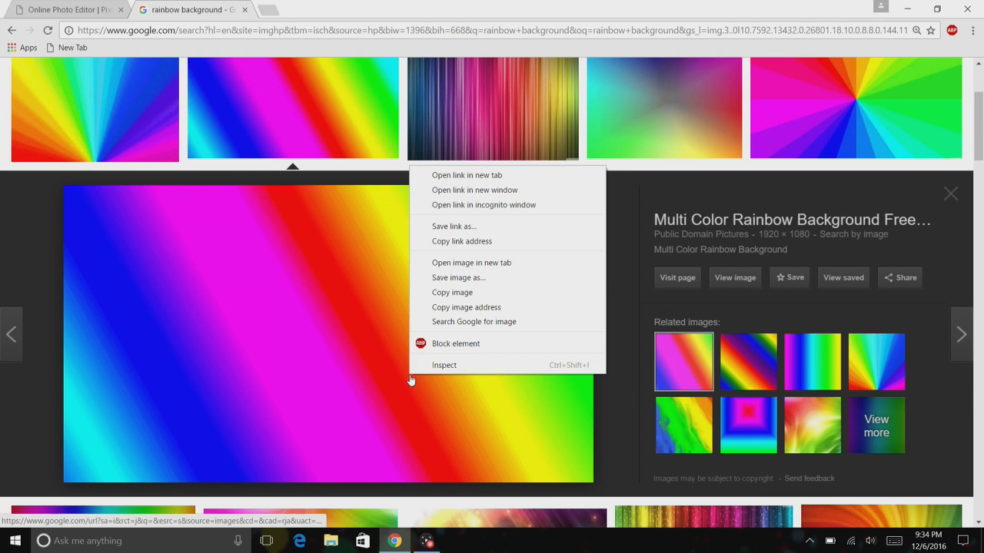
left_click(957, 247)
left_click_drag(979, 113, 981, 78)
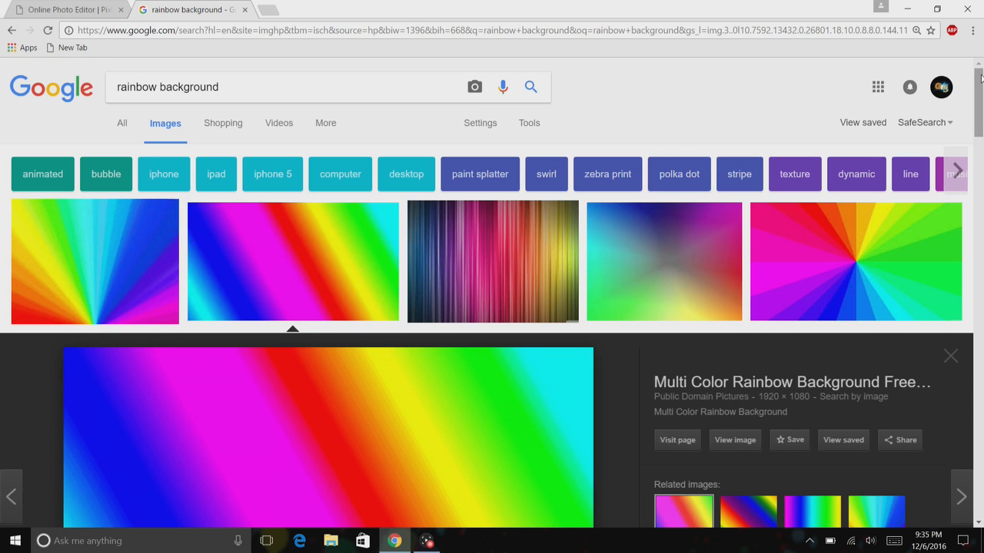
Replace the image search with camera transparent.
left_click(264, 89)
key("BackSpace")
key("BackSpace")
key("BackSpace")
key("BackSpace")
key("BackSpace")
key("BackSpace")
key("BackSpace")
key("BackSpace")
key("BackSpace")
key("BackSpace")
key("BackSpace")
key("BackSpace")
key("BackSpace")
key("BackSpace")
key("BackSpace")
key("BackSpace")
key("BackSpace")
key("BackSpace")
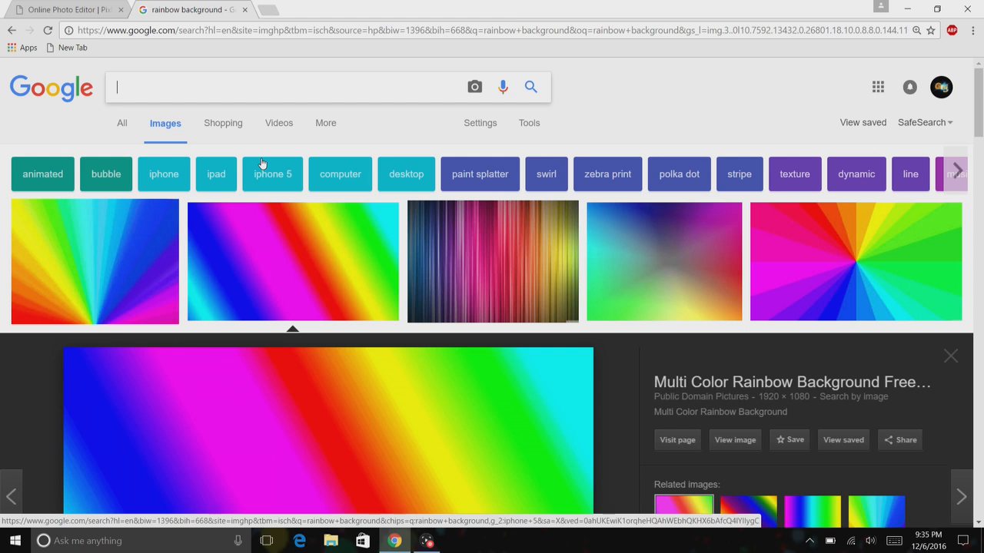
type("camera")
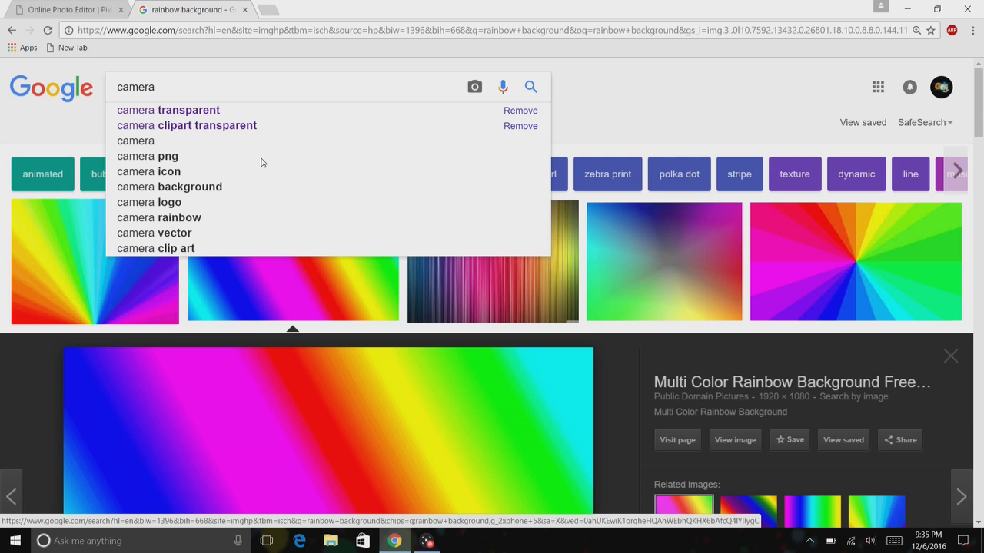
type("tr")
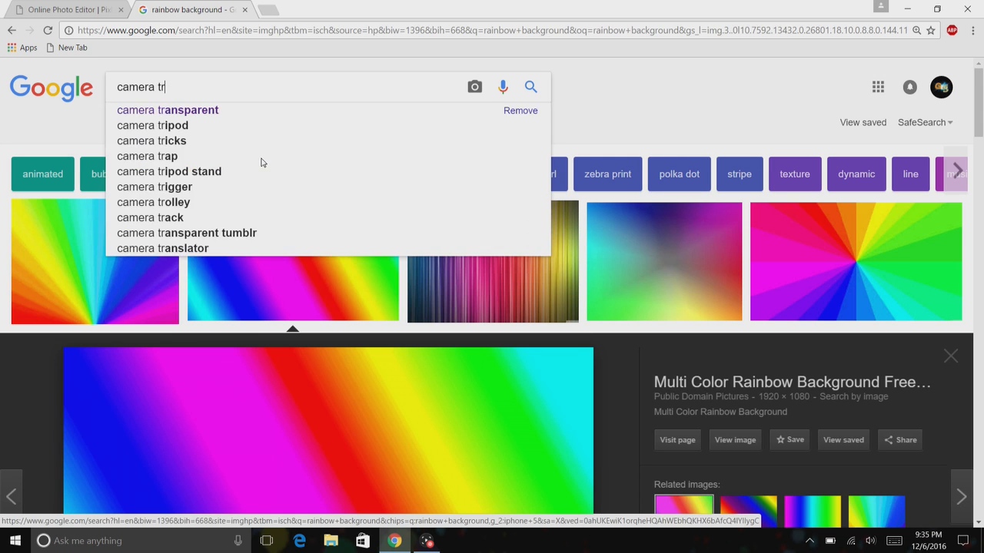
type("ans")
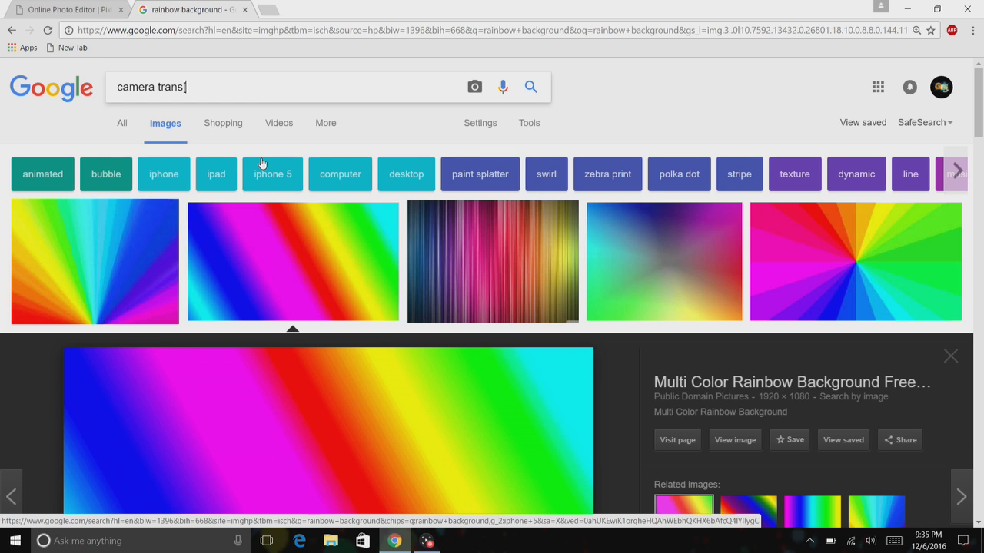
left_click(256, 116)
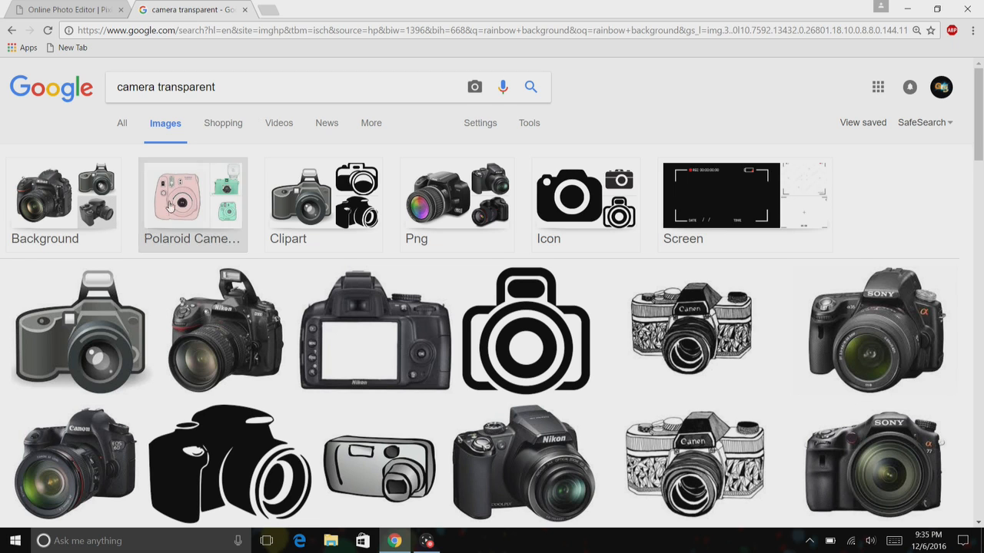
Preview several transparent camera images in the results.
left_click(94, 334)
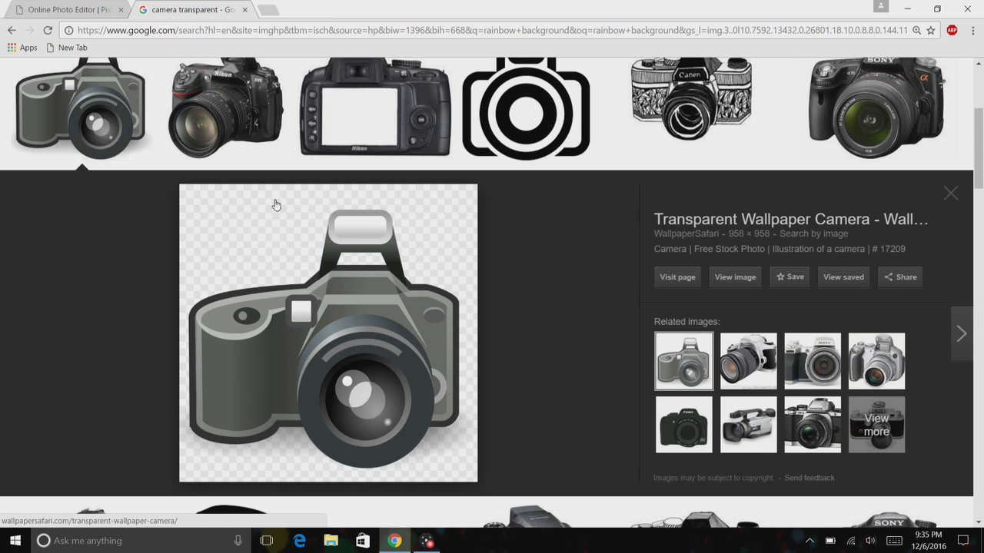
left_click(215, 131)
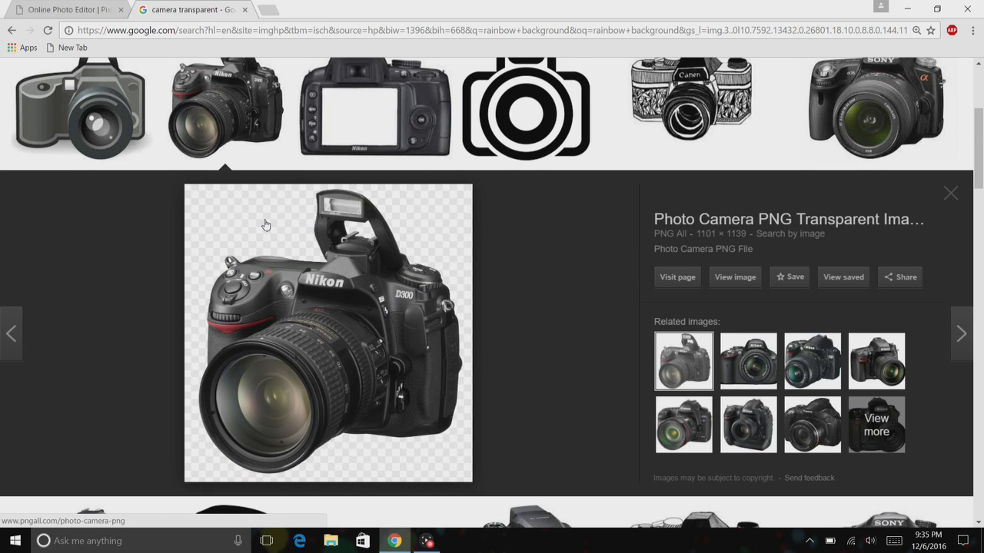
left_click(372, 102)
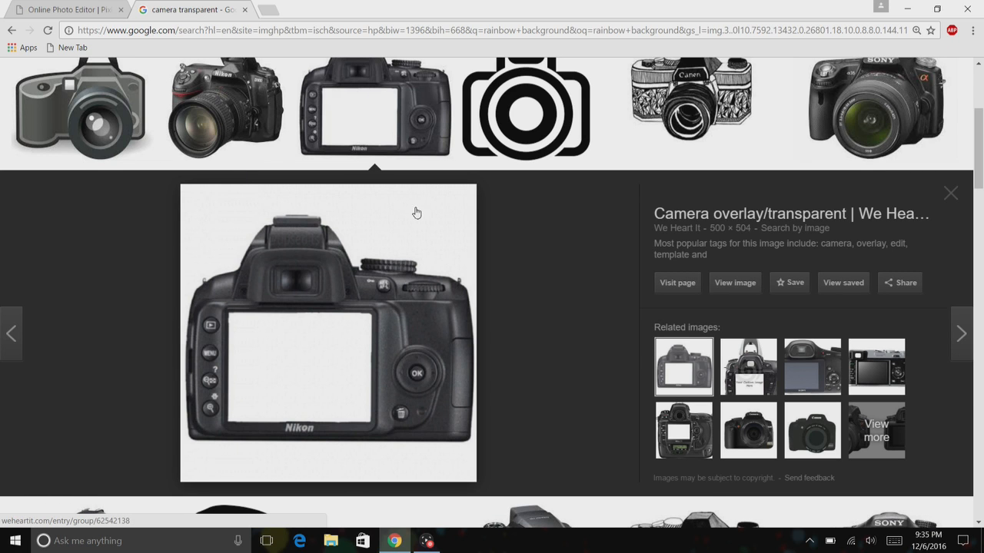
left_click(241, 124)
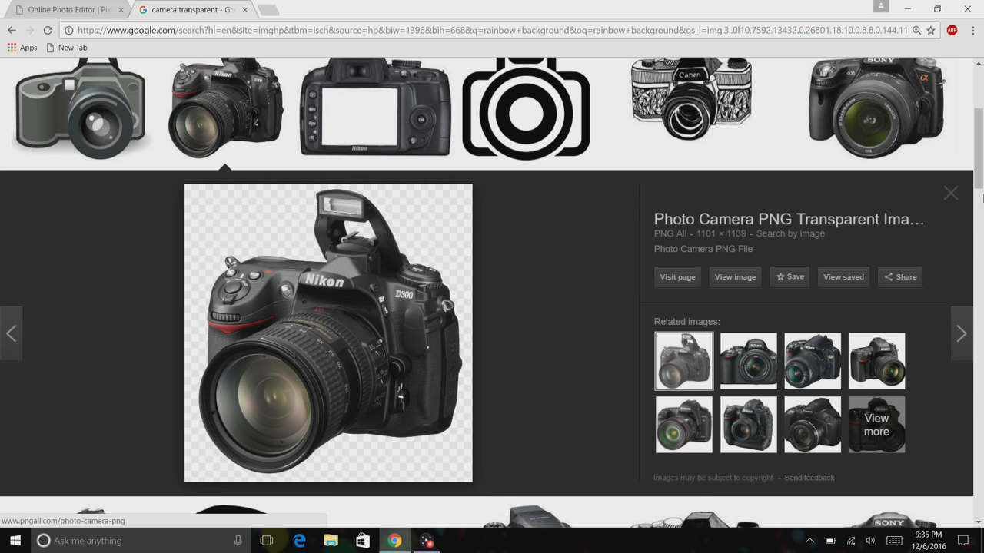
left_click_drag(982, 202, 983, 93)
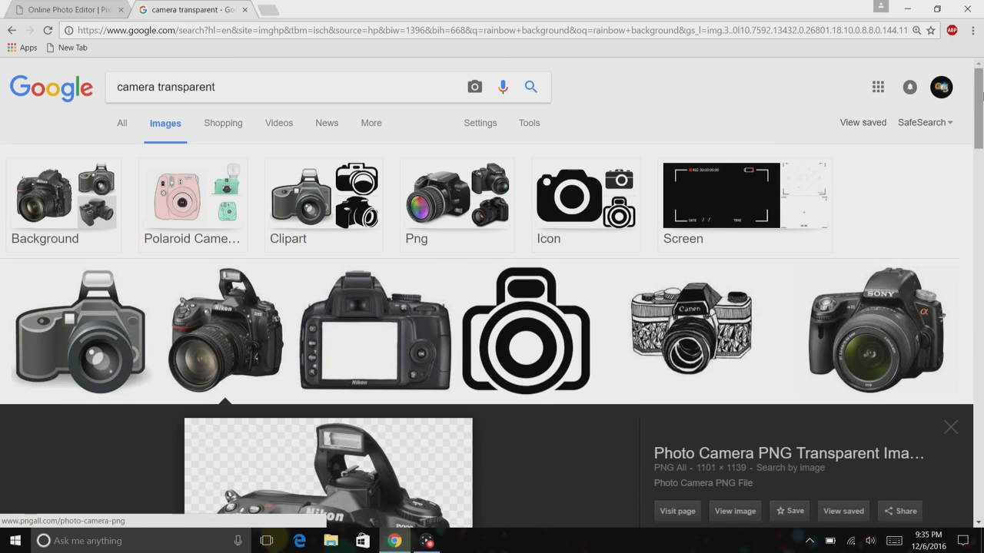
left_click(244, 96)
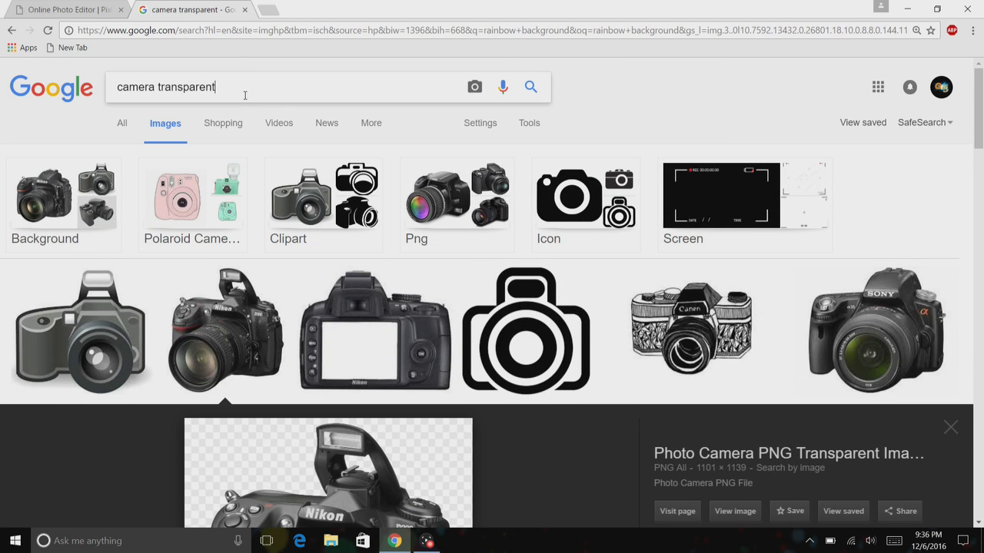
Return to the photo editor and open the Rainbow image from the Thumbnail Elements folder.
left_click(88, 9)
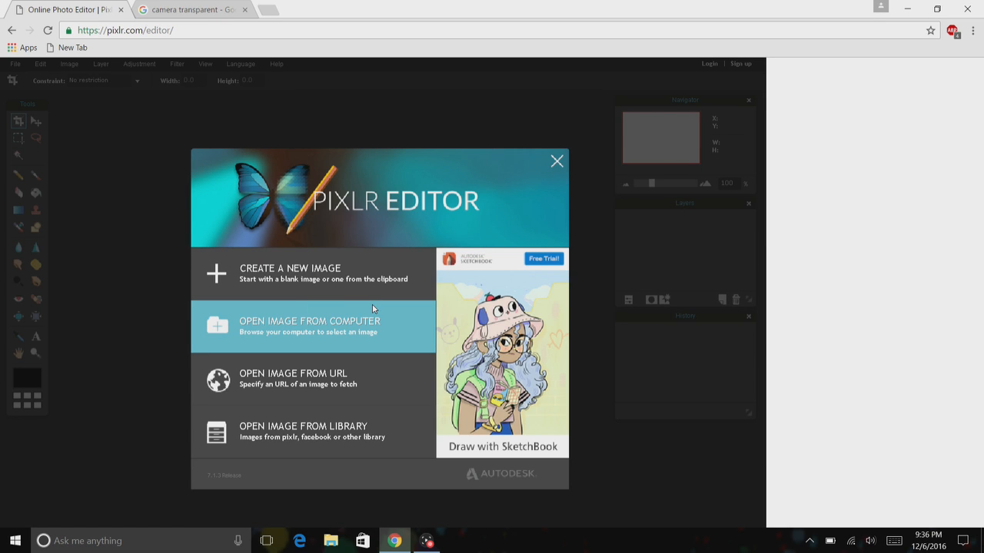
left_click(293, 304)
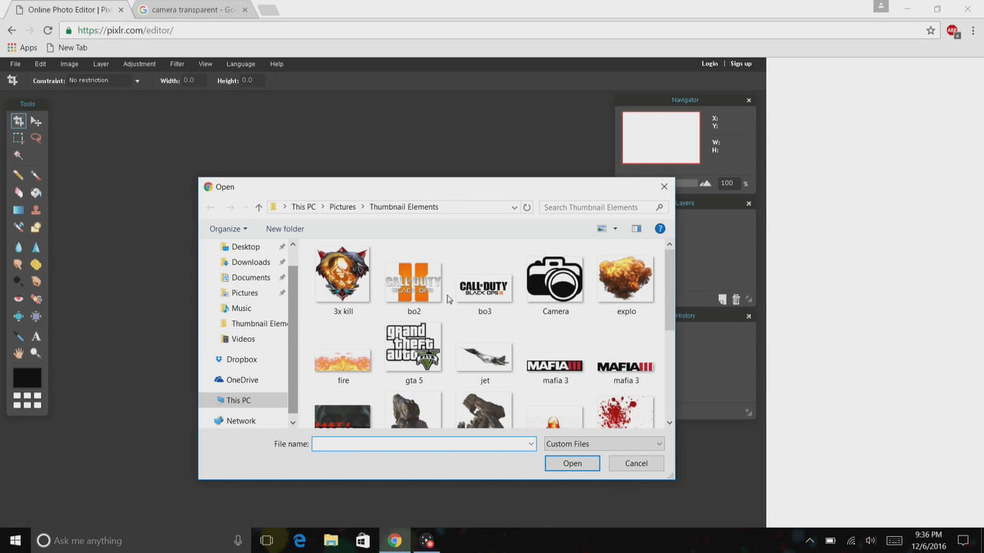
scroll(673, 304, "down", 3)
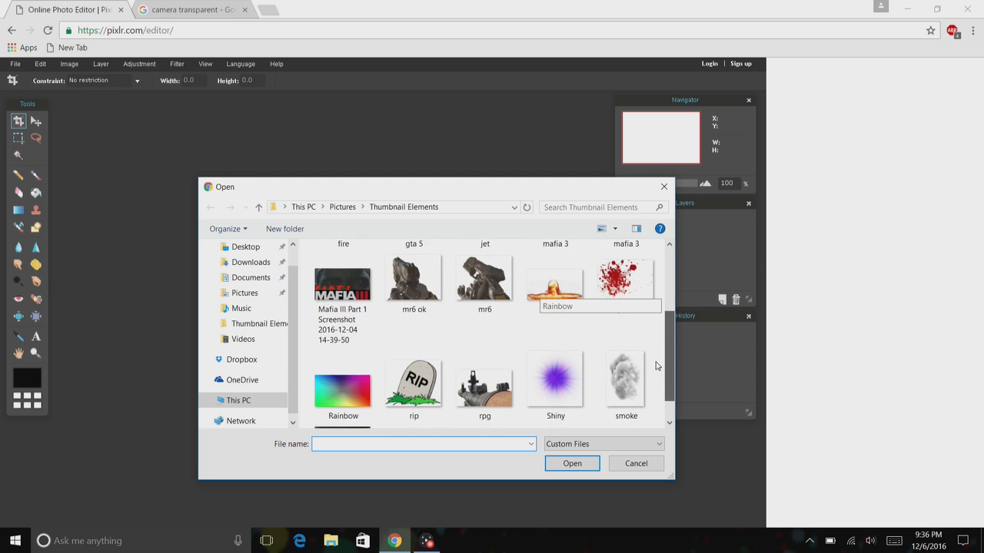
left_click(336, 377)
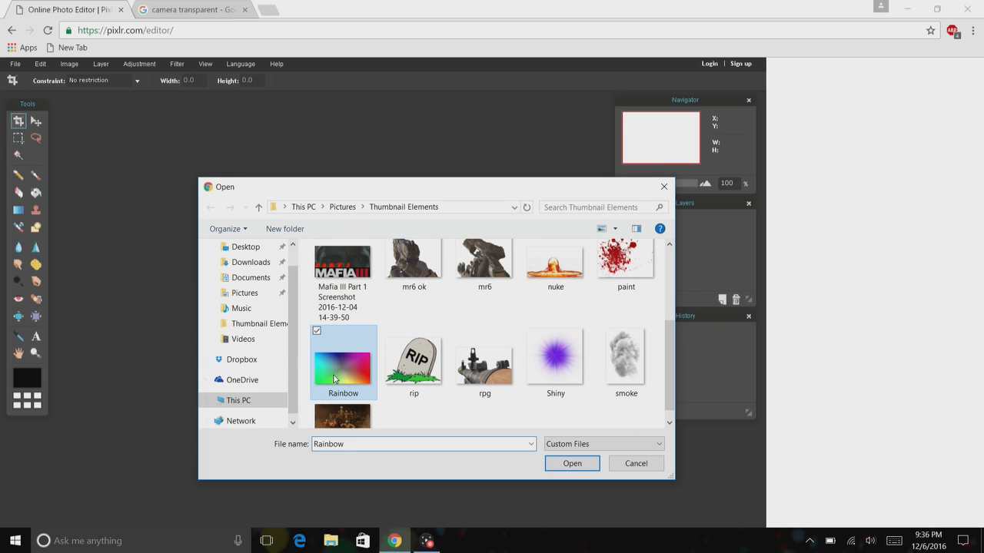
left_click(575, 470)
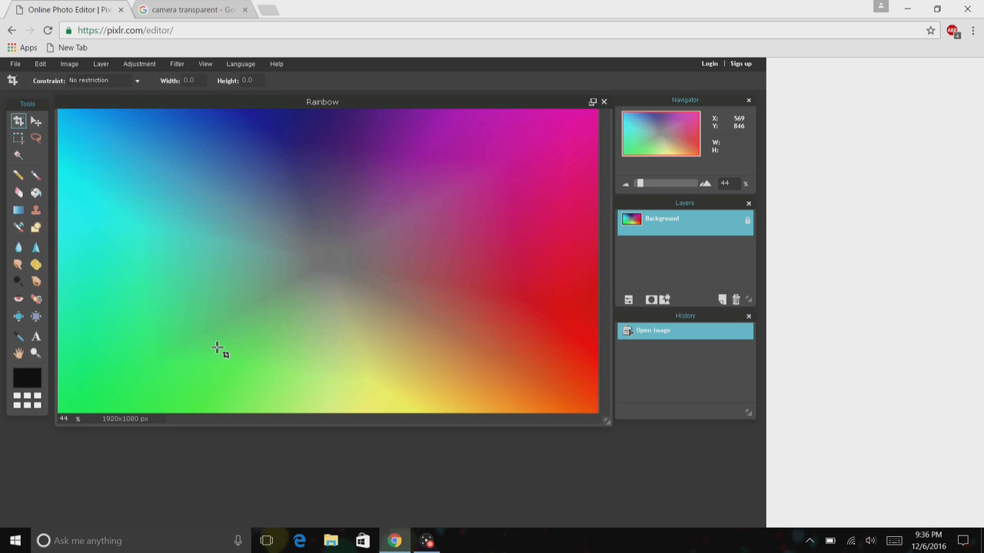
Open the Camera image from Thumbnail Elements as a new layer over the rainbow background.
left_click(157, 64)
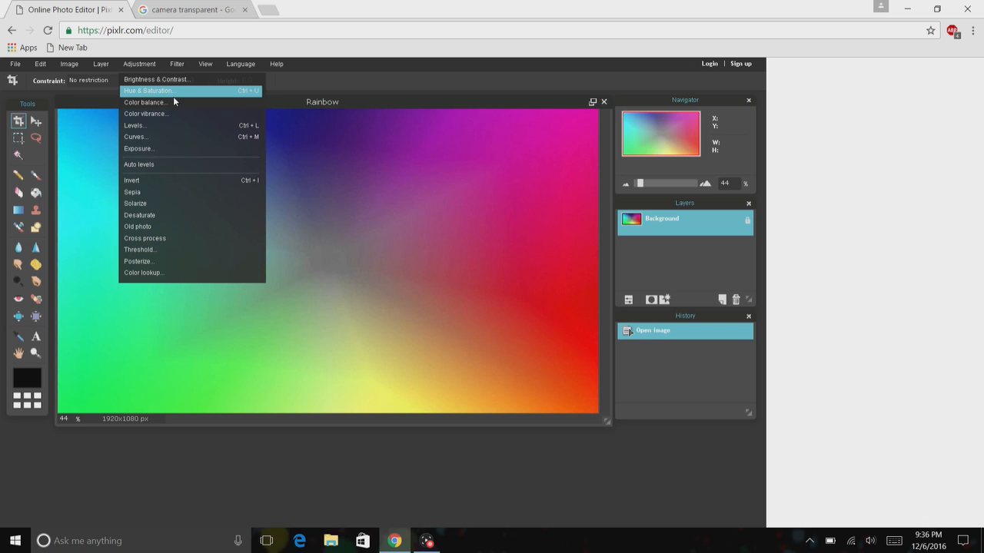
left_click(85, 108)
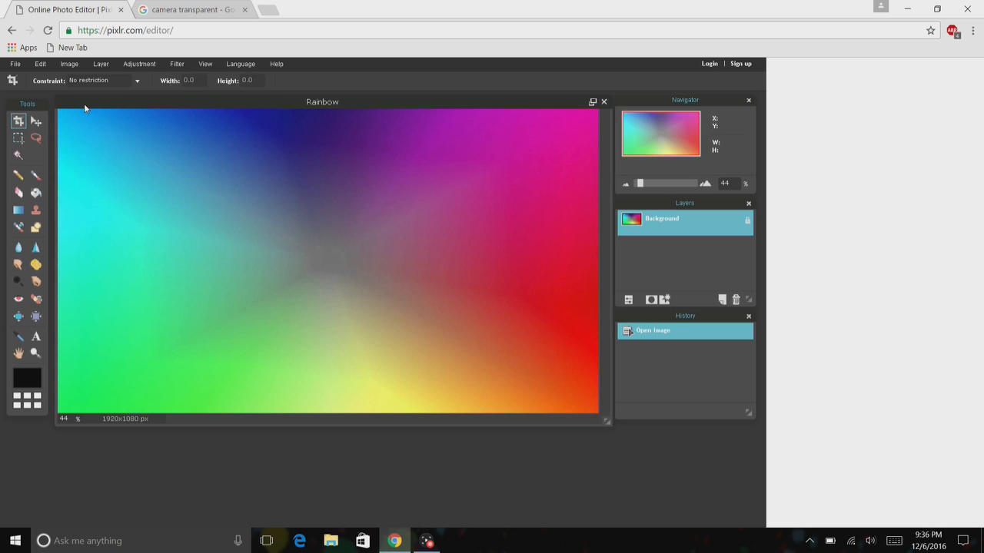
left_click(112, 64)
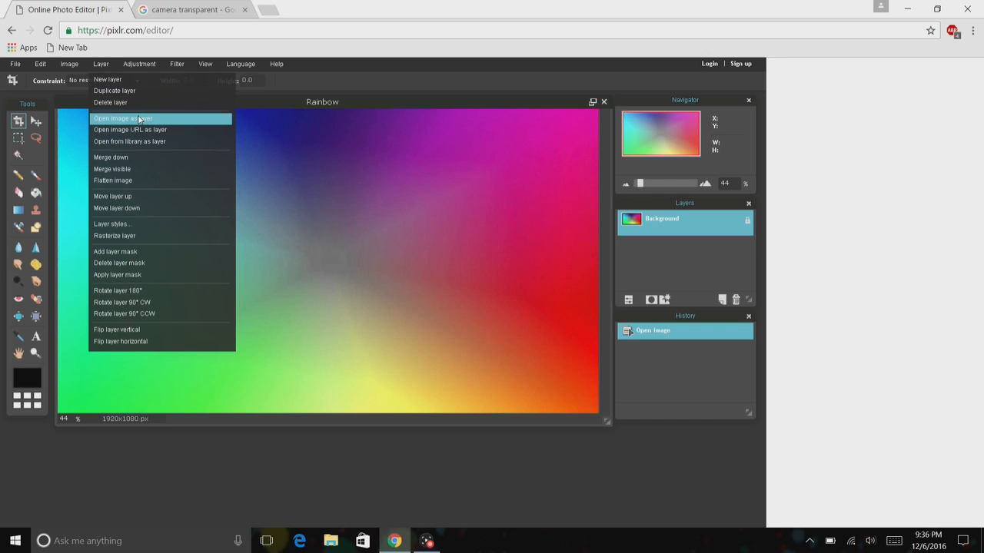
mouse_move(69, 64)
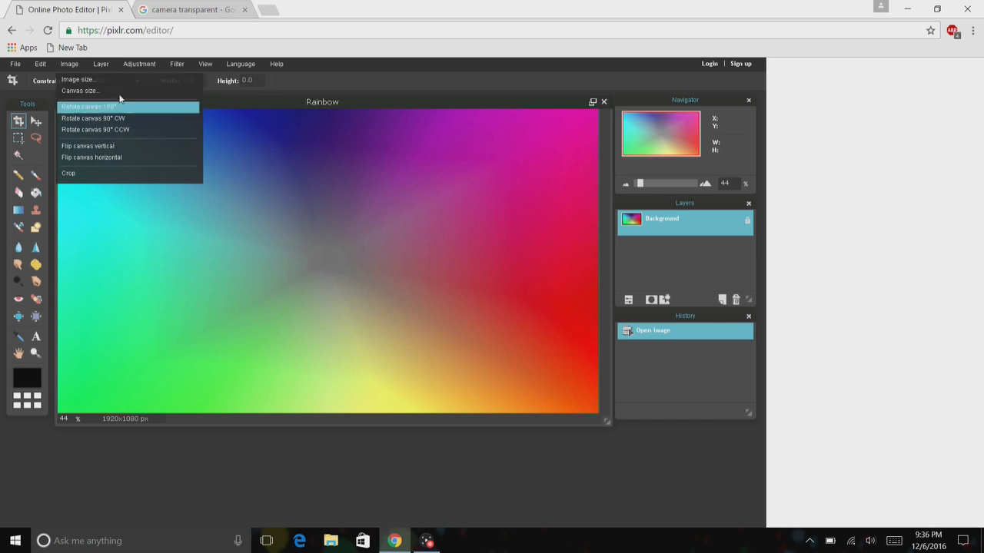
mouse_move(106, 68)
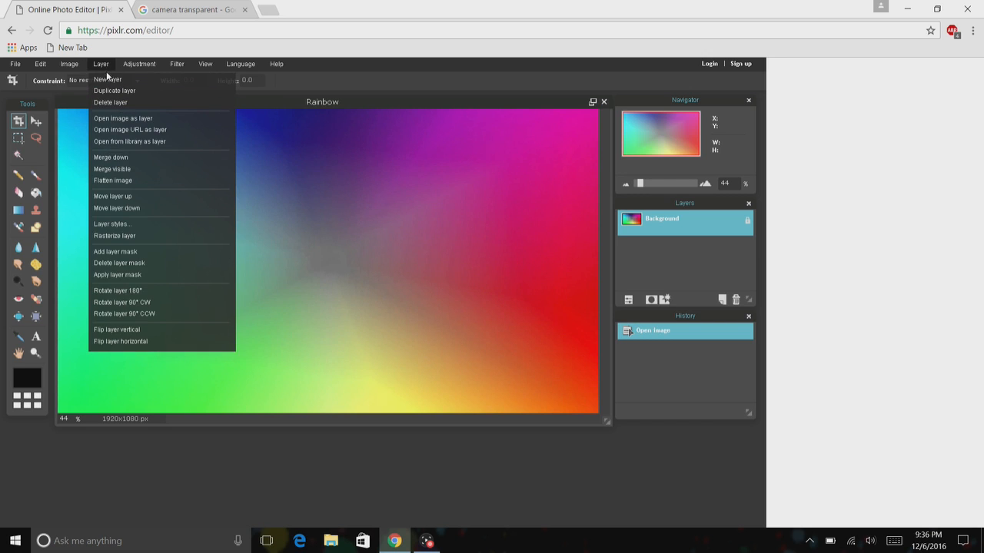
left_click(116, 120)
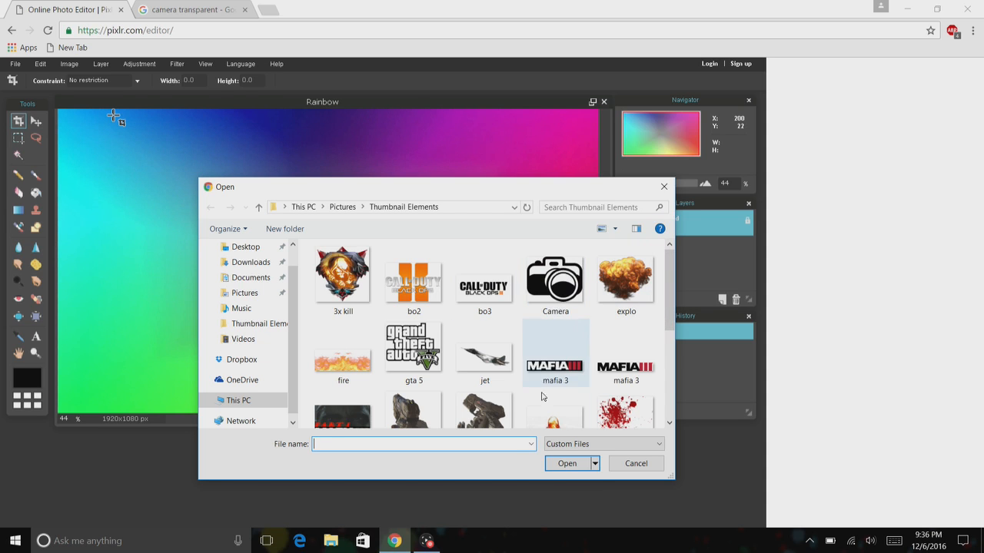
left_click(569, 280)
left_click(570, 462)
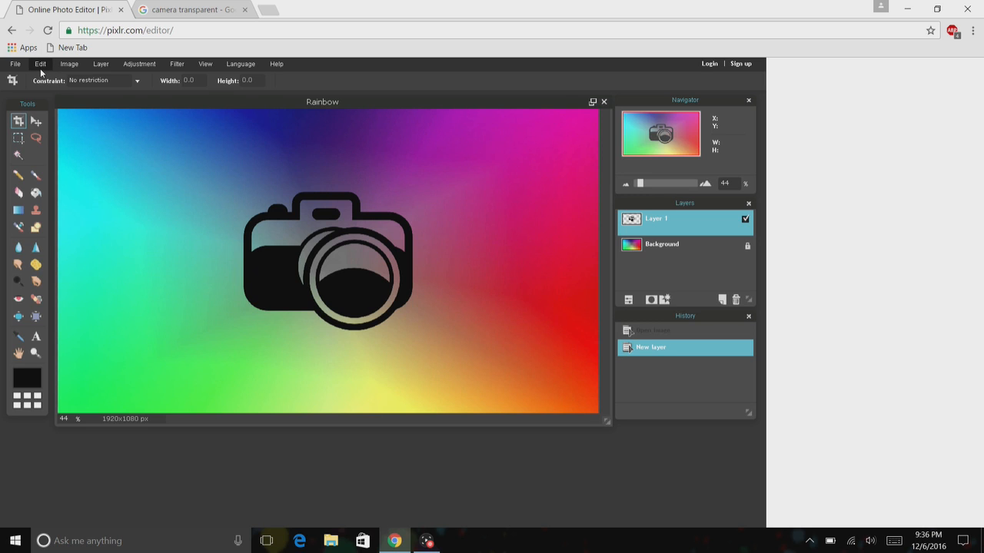
Rotate the camera layer slightly and move it to the upper-left corner with Free transform, applying the change.
left_click(40, 65)
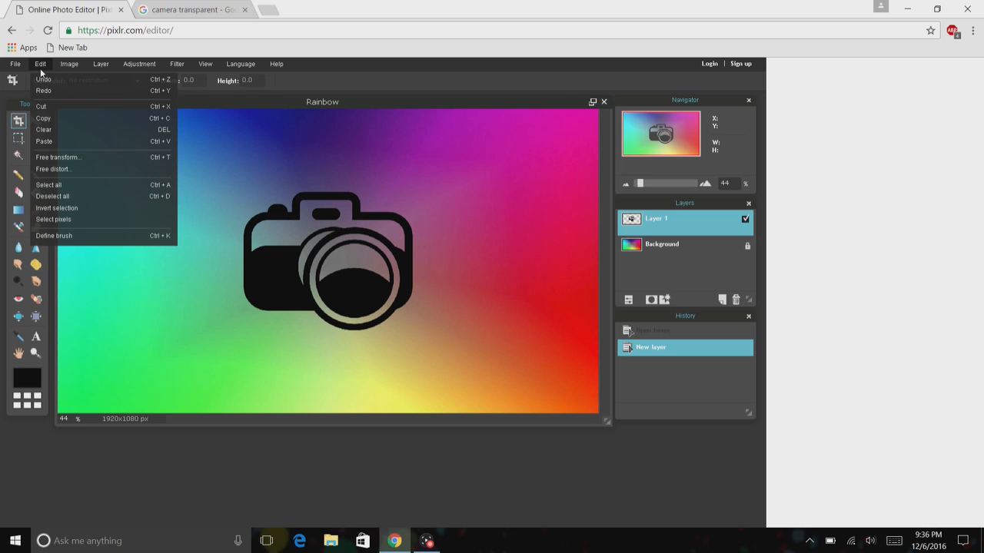
left_click(68, 159)
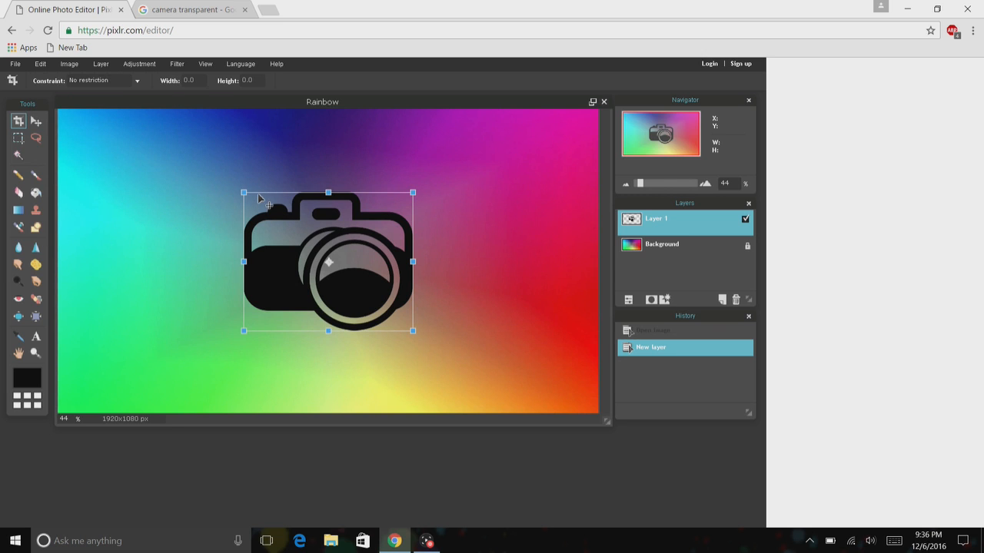
left_click_drag(261, 190, 239, 222)
left_click_drag(282, 244, 109, 202)
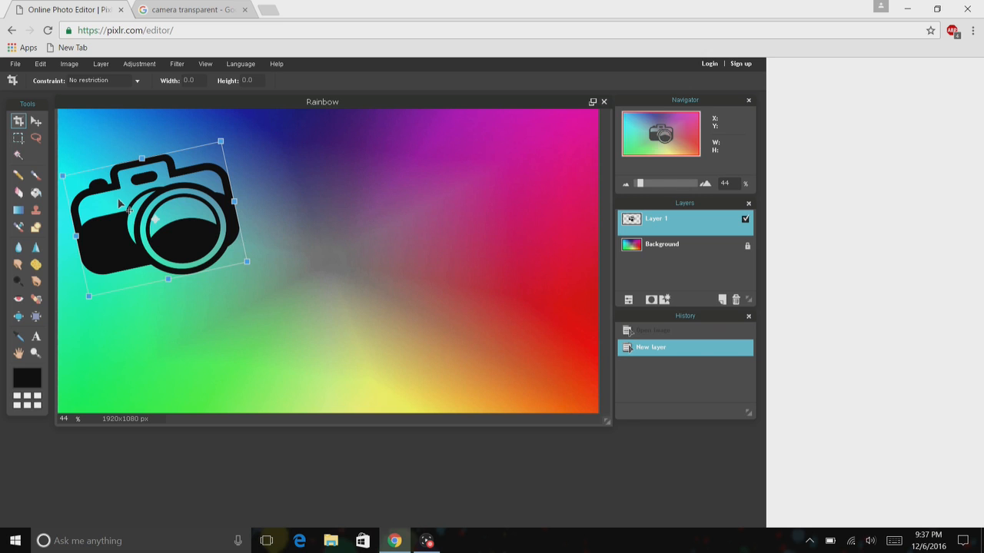
left_click(83, 172)
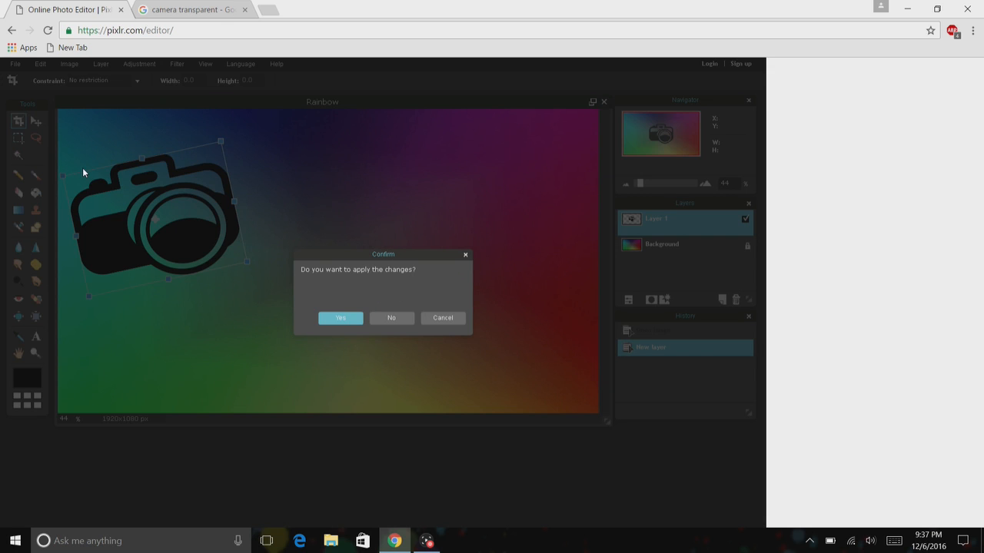
left_click(346, 321)
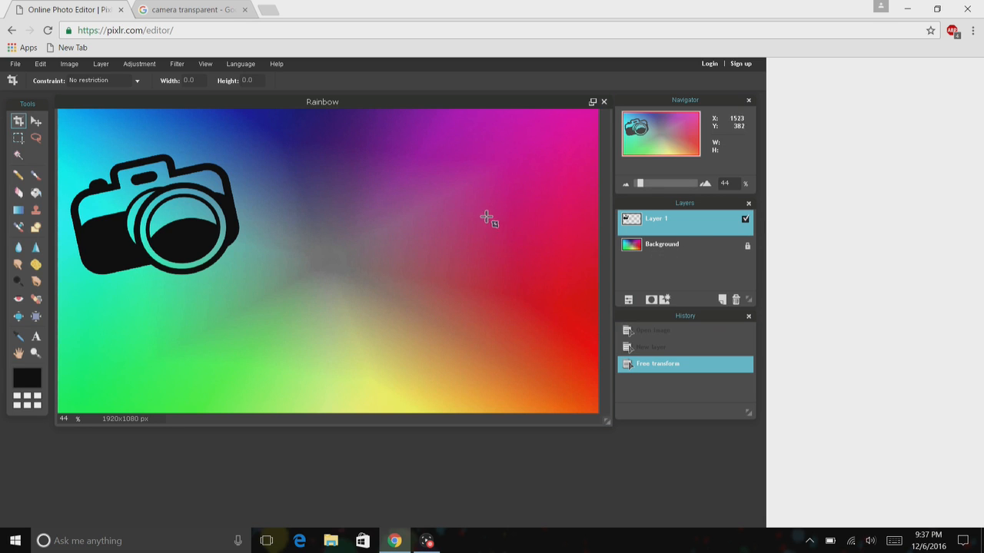
left_click(626, 255)
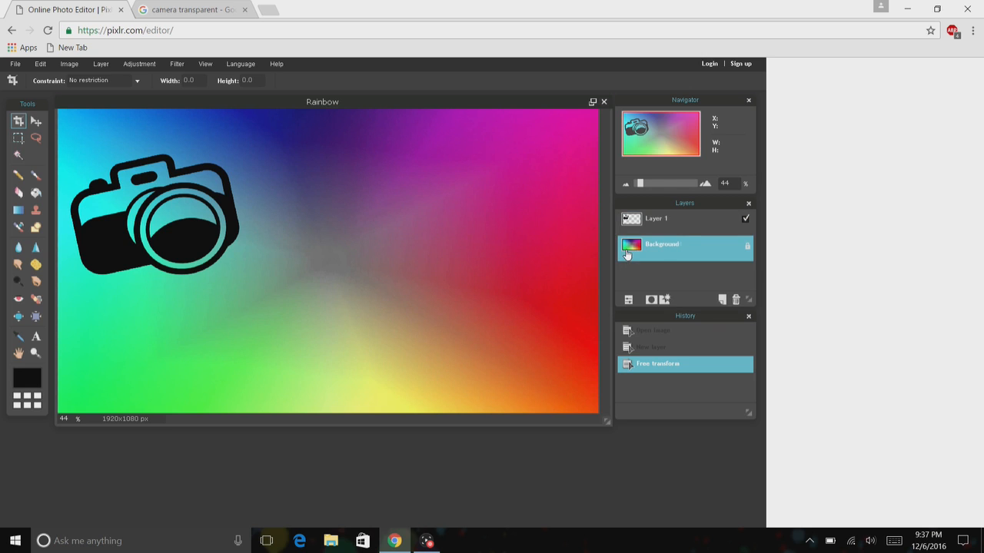
left_click(183, 63)
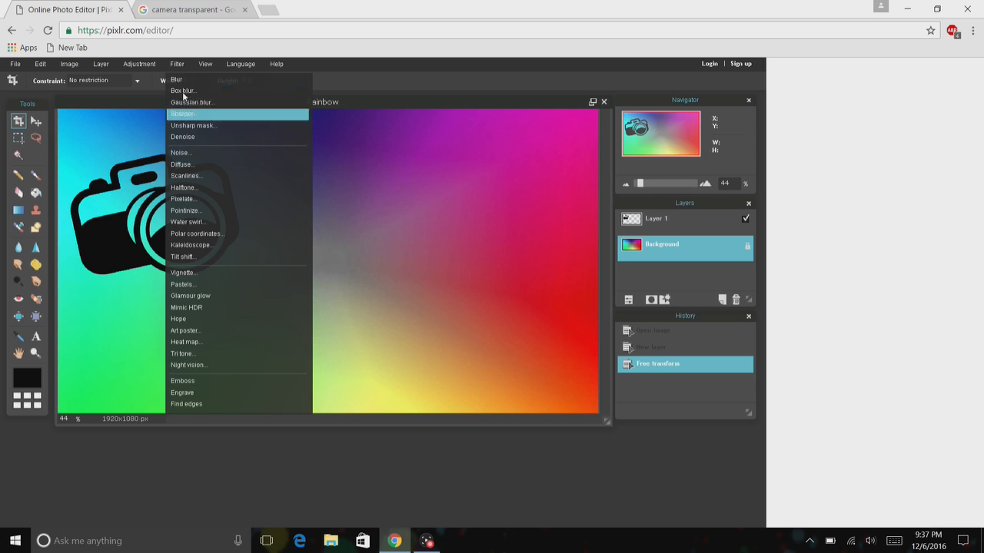
mouse_move(154, 63)
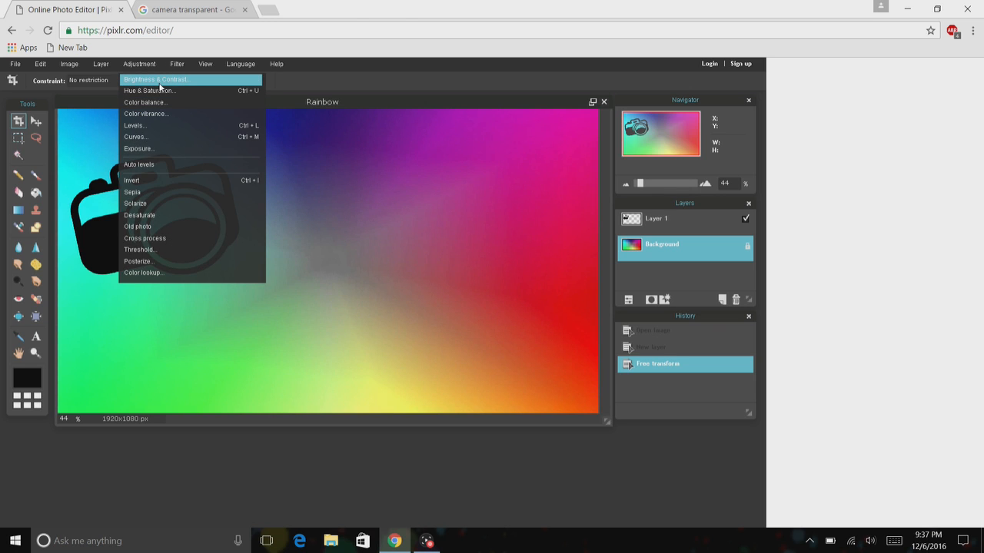
left_click(160, 80)
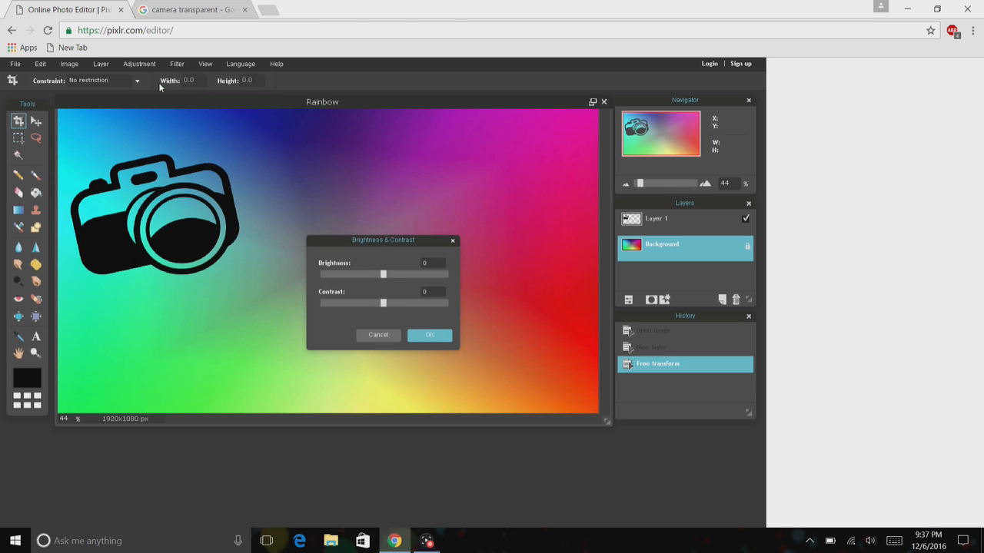
left_click_drag(386, 278, 441, 301)
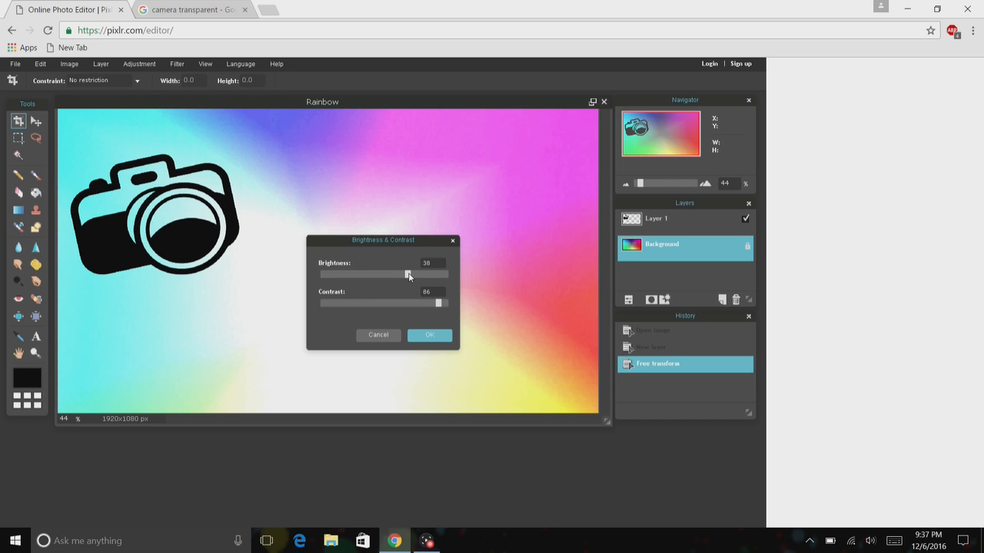
mouse_move(408, 277)
left_mouse_down()
mouse_move(419, 277)
mouse_move(397, 275)
left_mouse_up()
left_click_drag(439, 305, 457, 309)
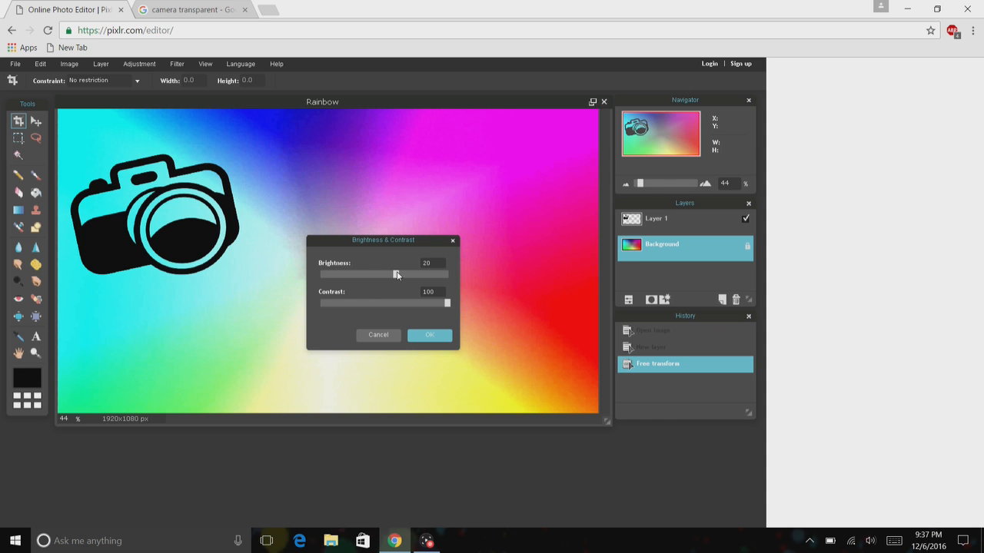
left_click_drag(396, 276, 358, 274)
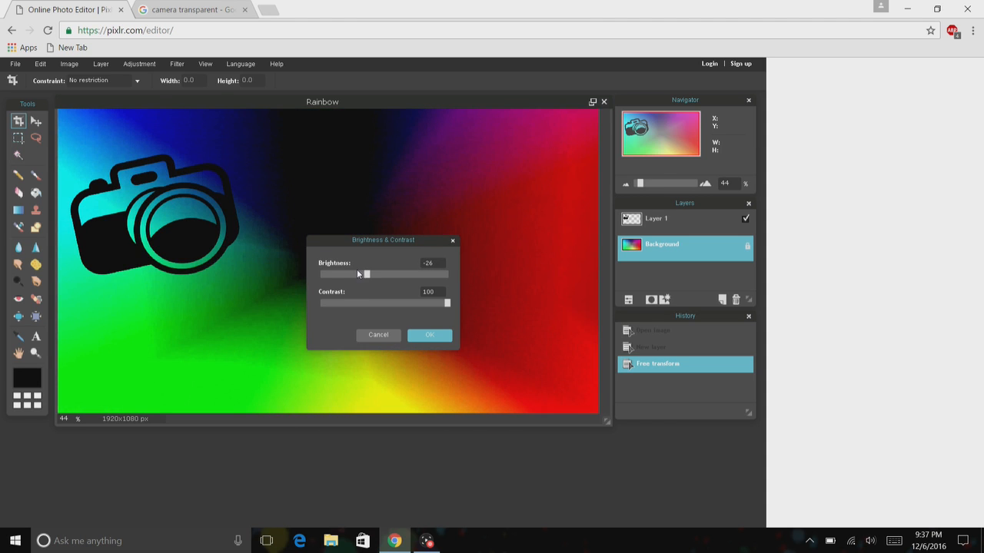
left_click_drag(447, 307, 367, 302)
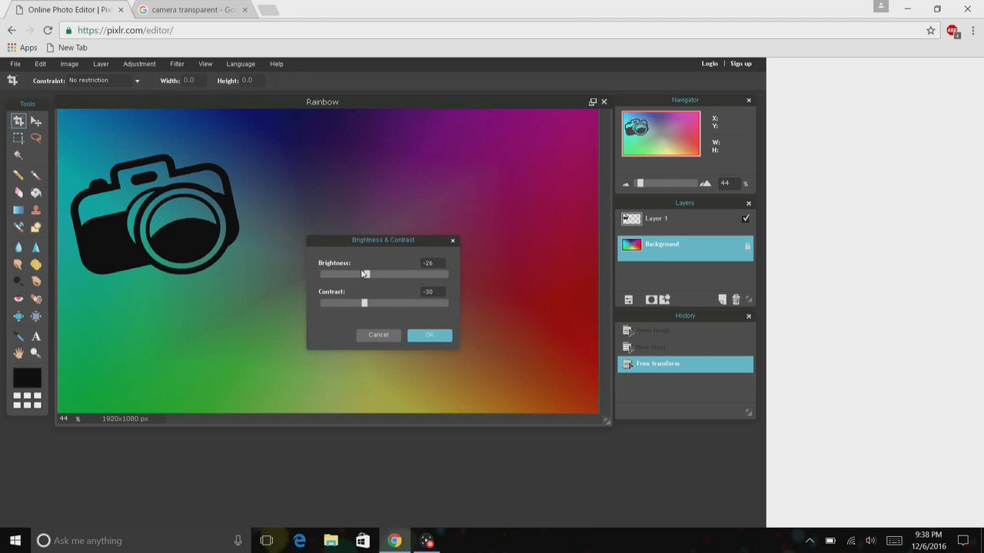
left_click(396, 338)
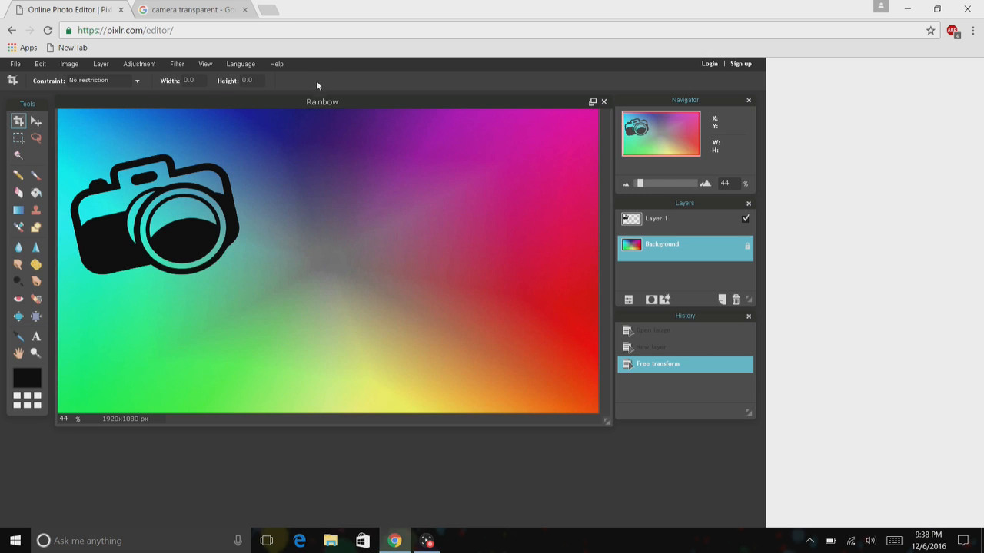
Open the Shiny image from Thumbnail Elements as a new layer.
left_click(96, 65)
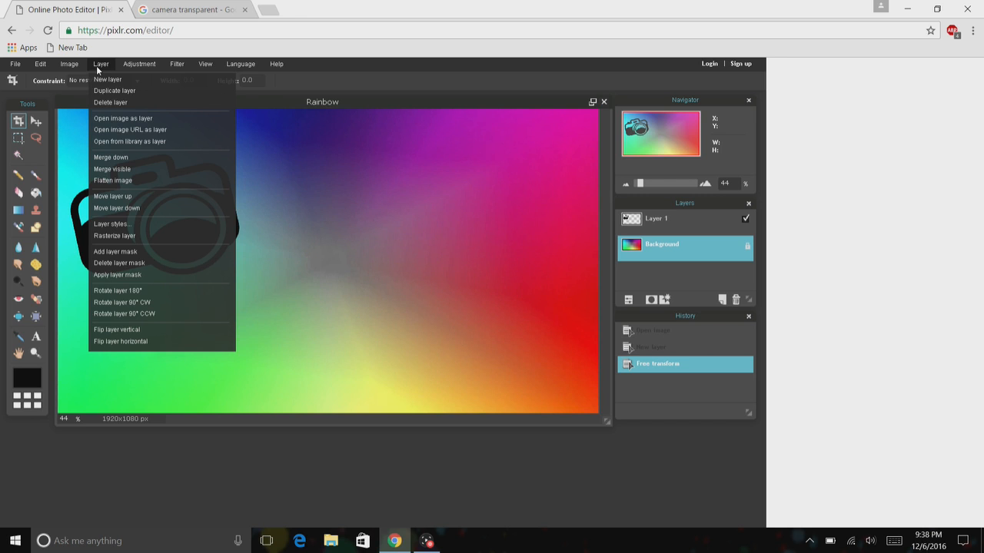
left_click(110, 119)
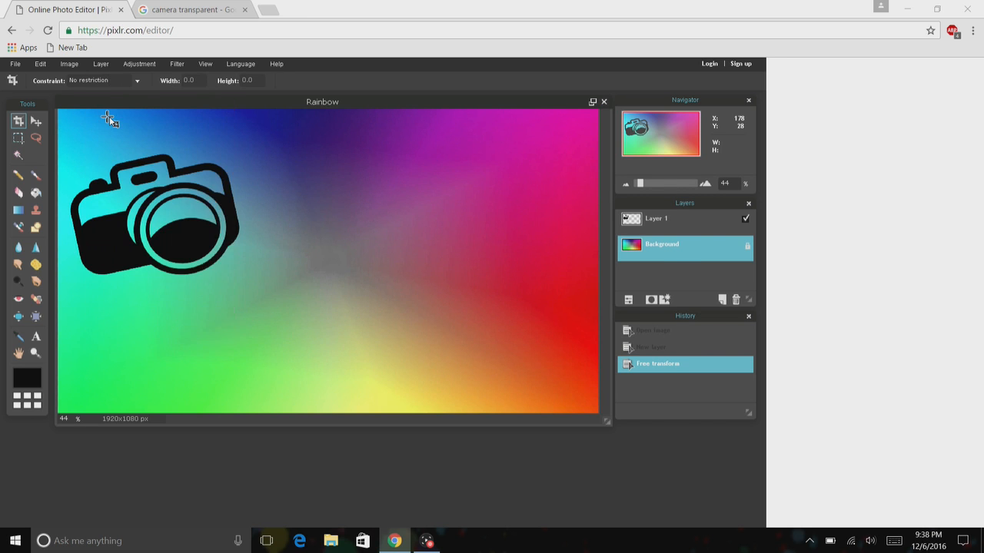
left_click_drag(666, 285, 665, 338)
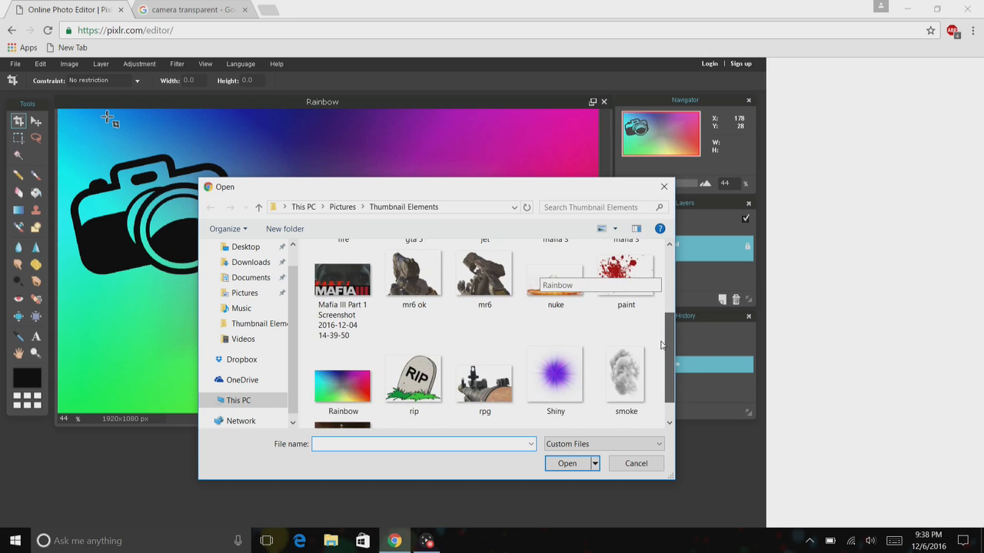
left_click(555, 376)
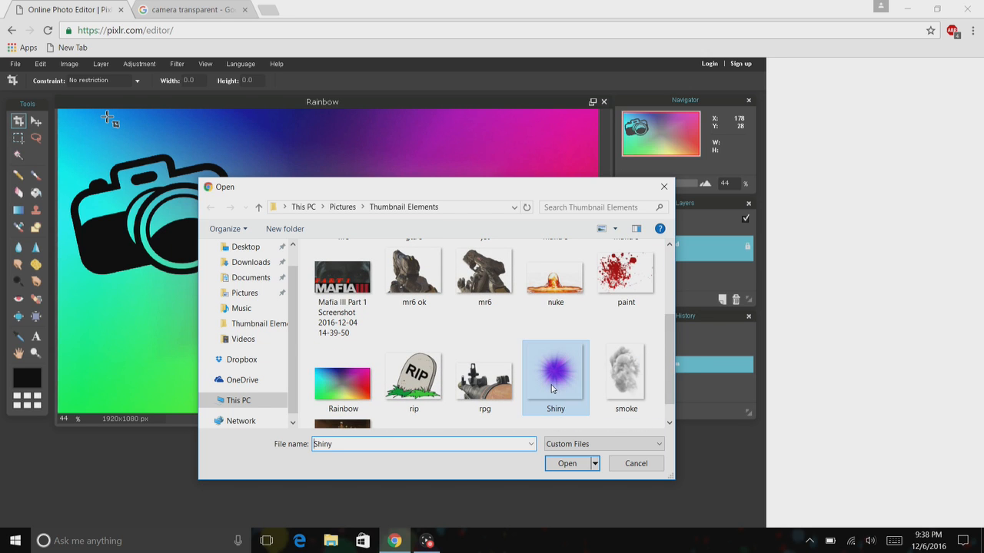
left_click(568, 464)
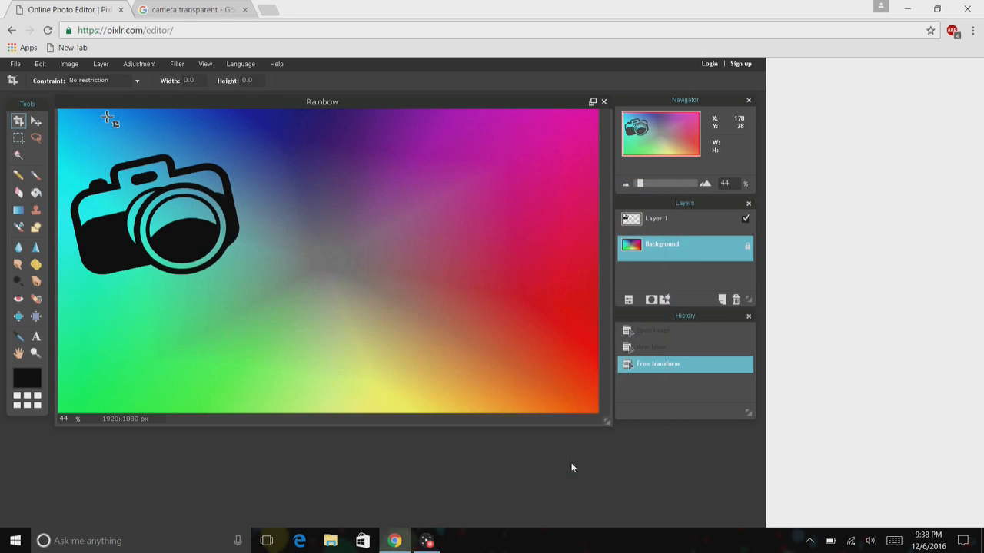
Try moving the Shiny layer over the camera lens, then undo adding the Shiny layer.
left_click(52, 67)
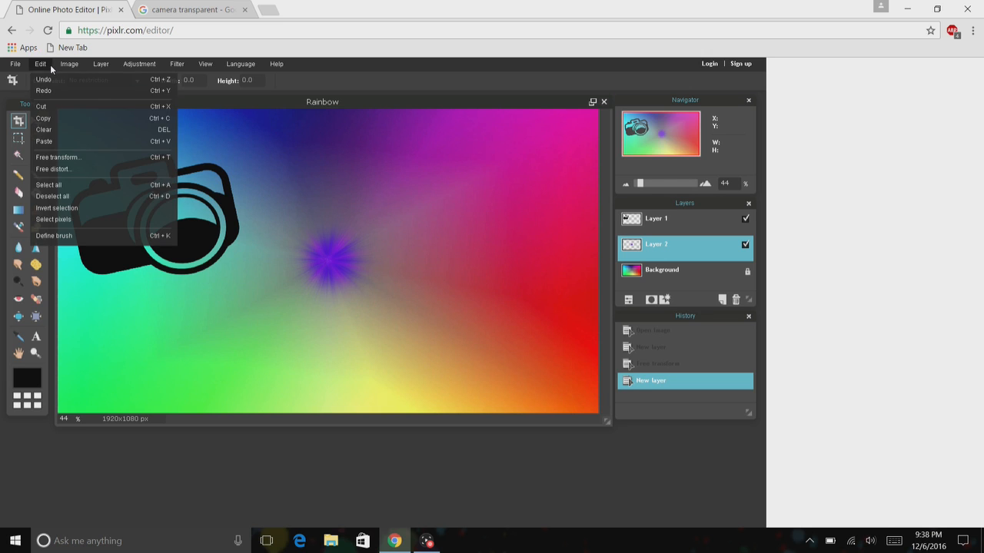
left_click(88, 158)
left_click_drag(347, 268, 196, 216)
left_click(357, 194)
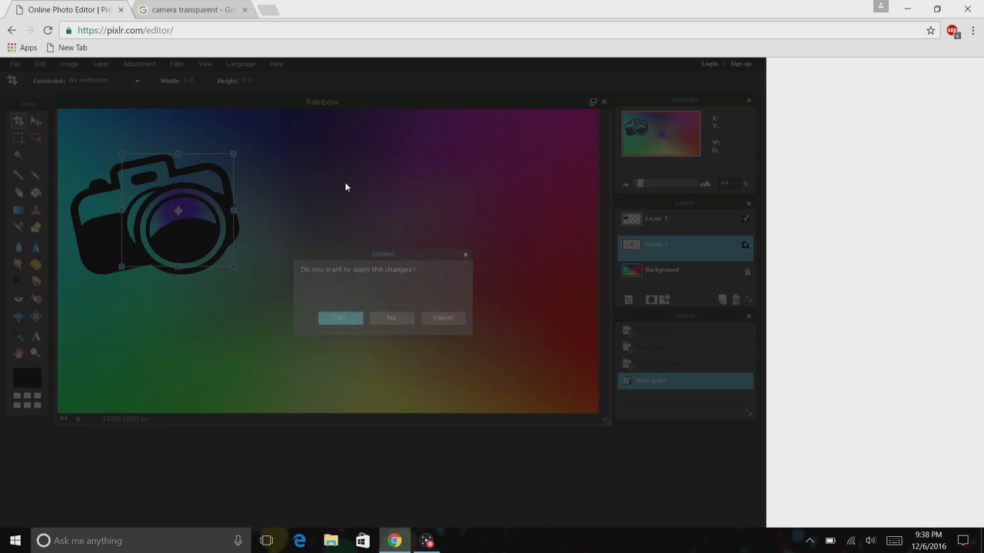
left_click(412, 320)
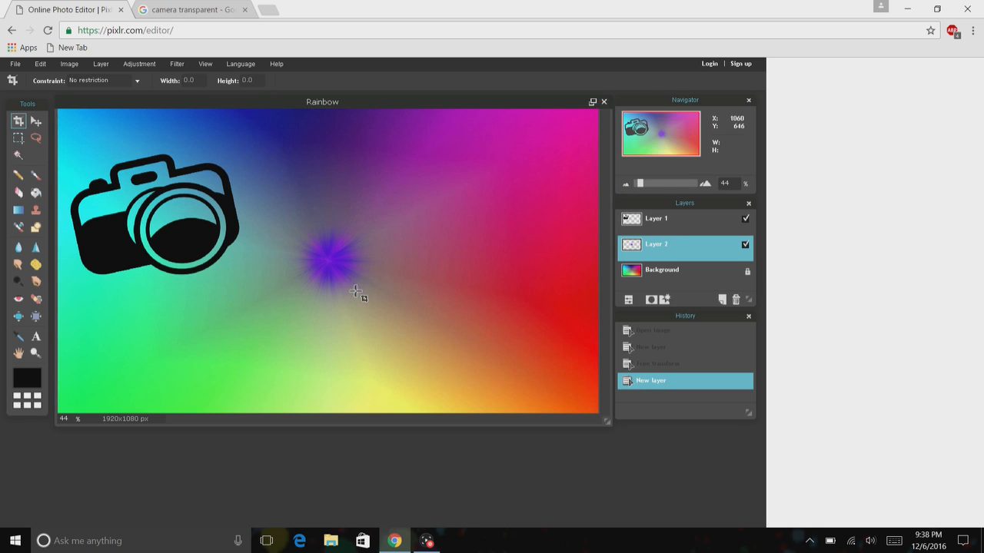
left_click(43, 64)
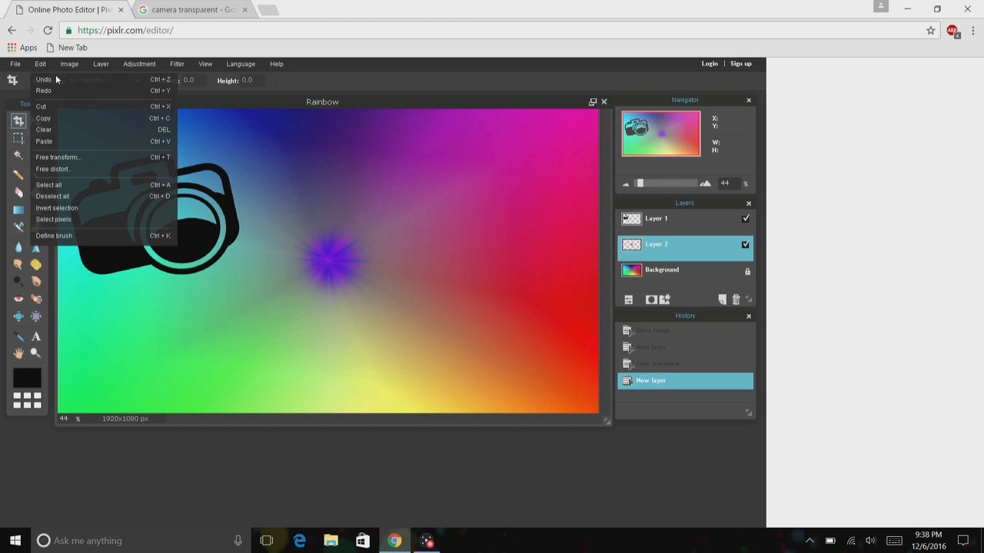
left_click(55, 74)
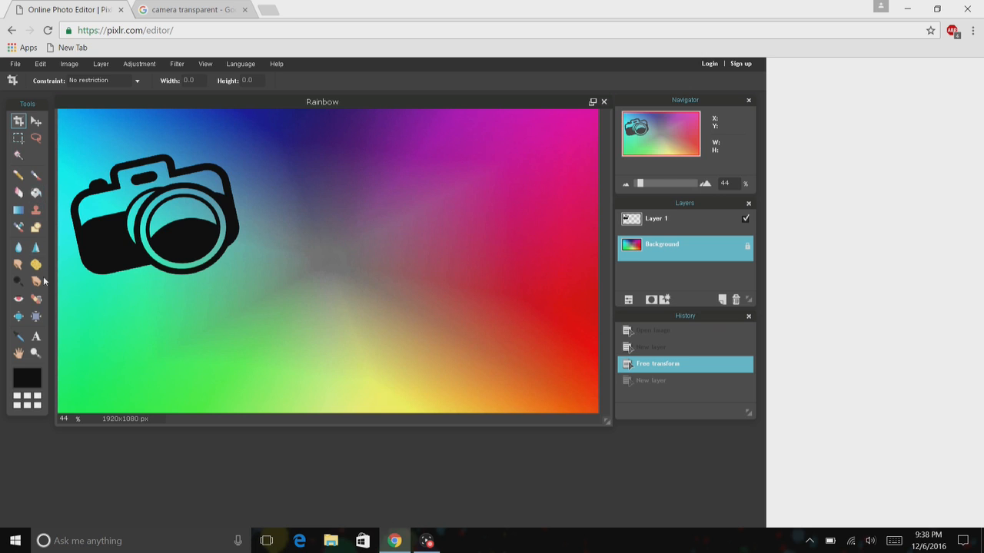
Add a text layer near the top of the image, setting its size to 130 and style to Bold/Italic.
left_click(36, 337)
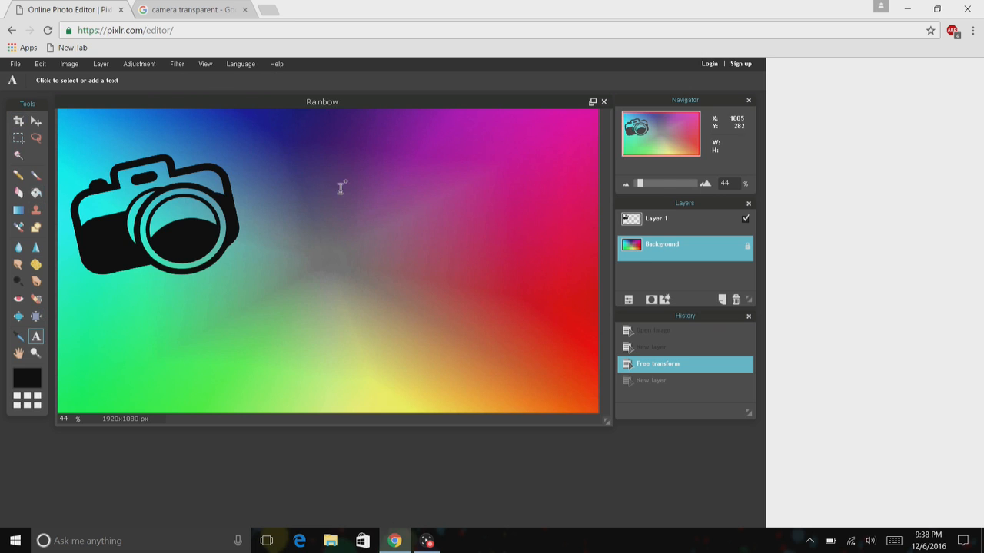
left_click(280, 160)
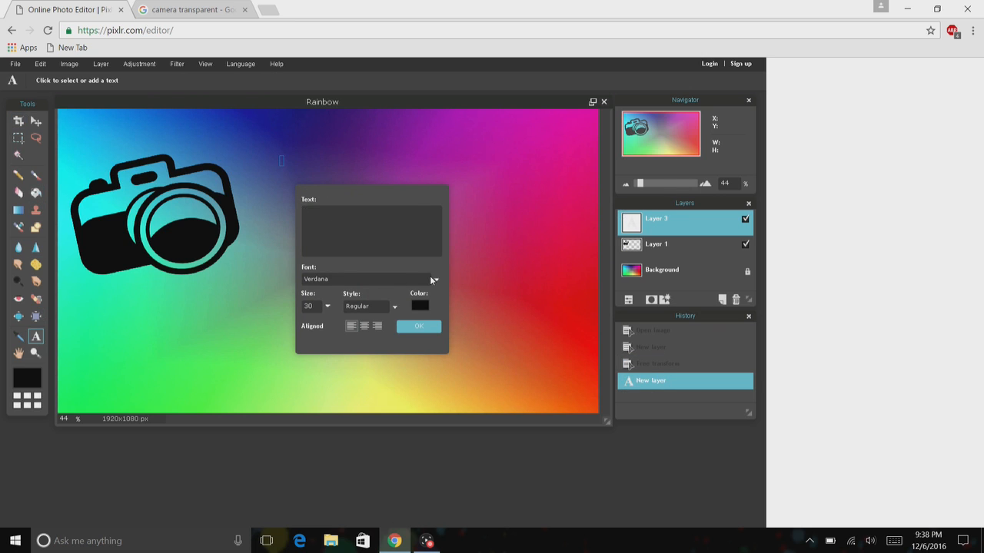
left_click(329, 306)
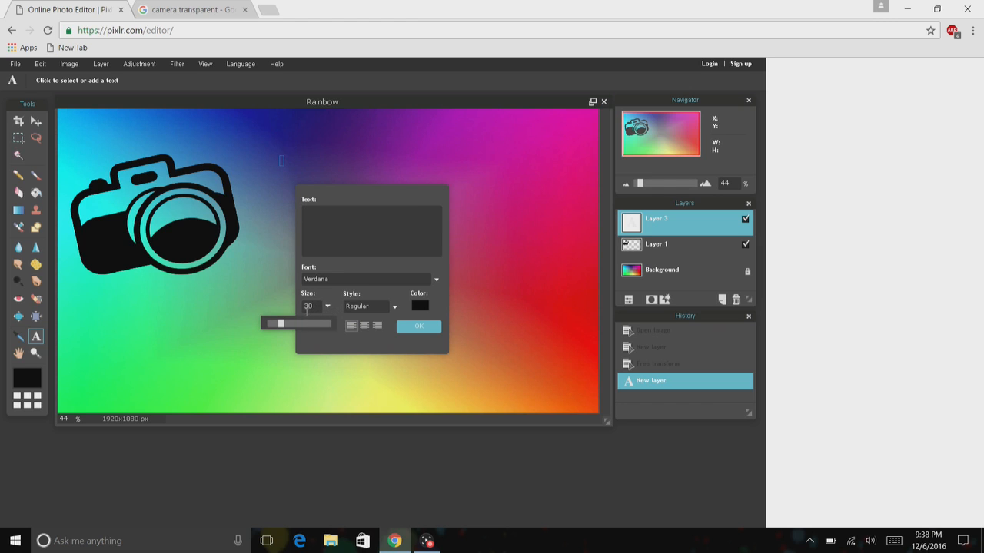
left_click_drag(283, 323, 388, 327)
left_click(395, 307)
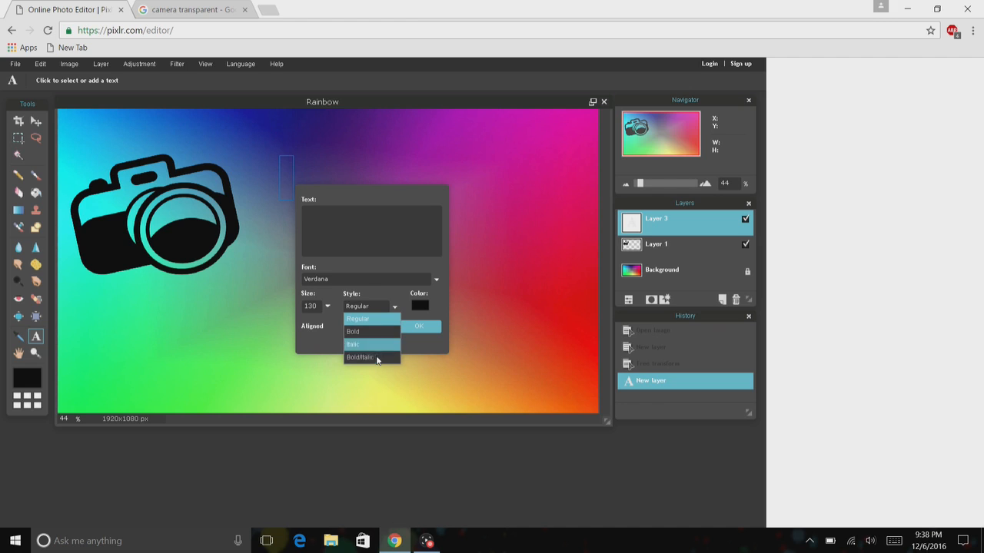
left_click(377, 359)
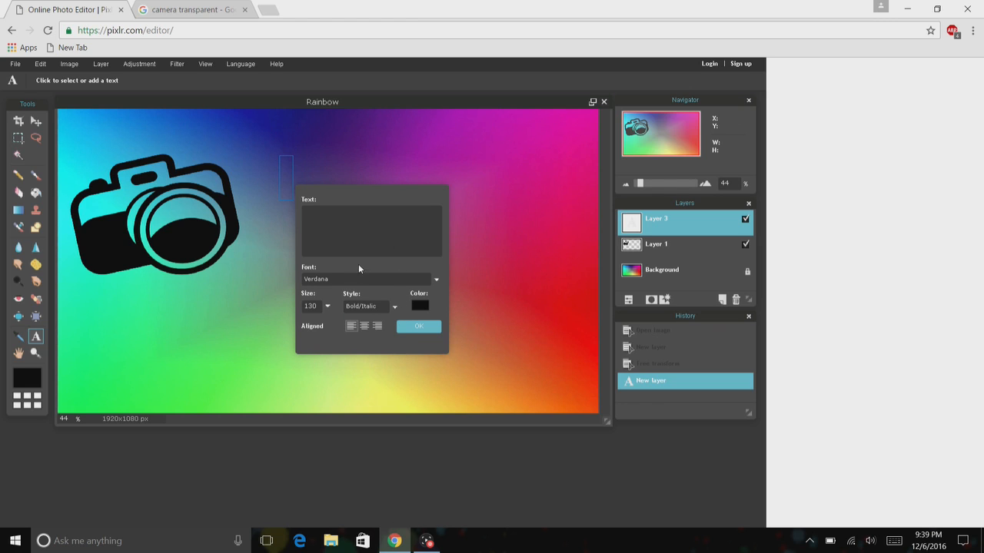
Set the text's font to Goudy Stout.
left_click(436, 280)
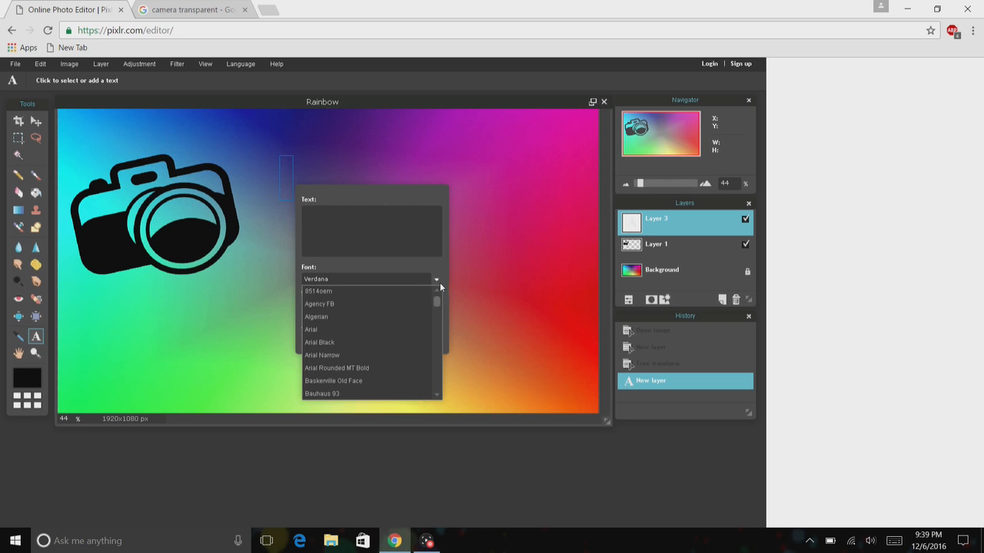
left_click_drag(437, 299, 440, 333)
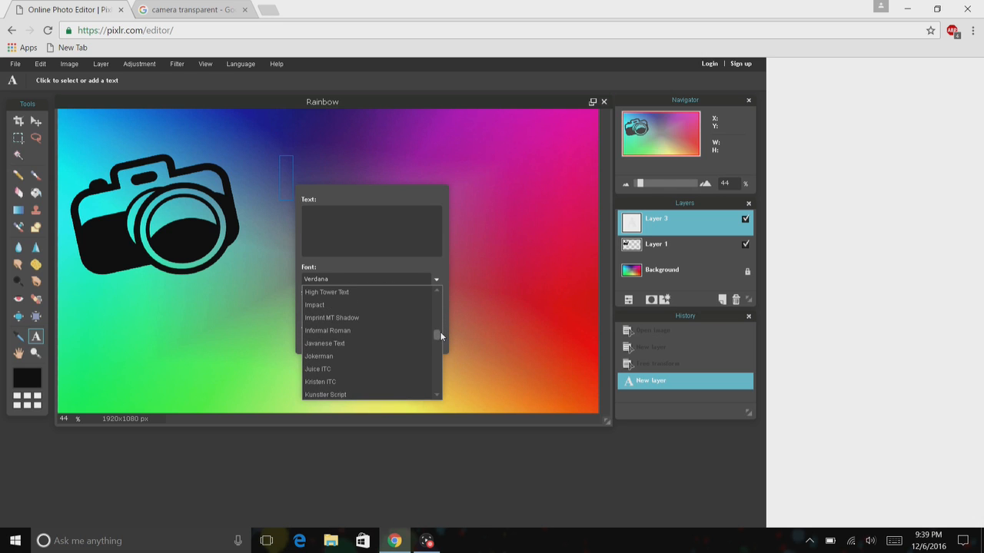
left_click_drag(435, 336, 435, 329)
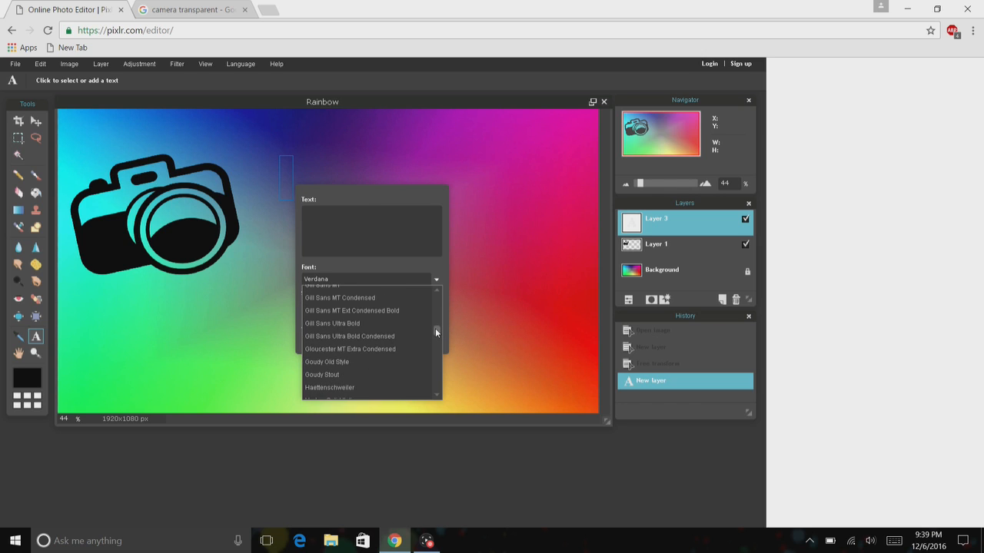
left_click(347, 375)
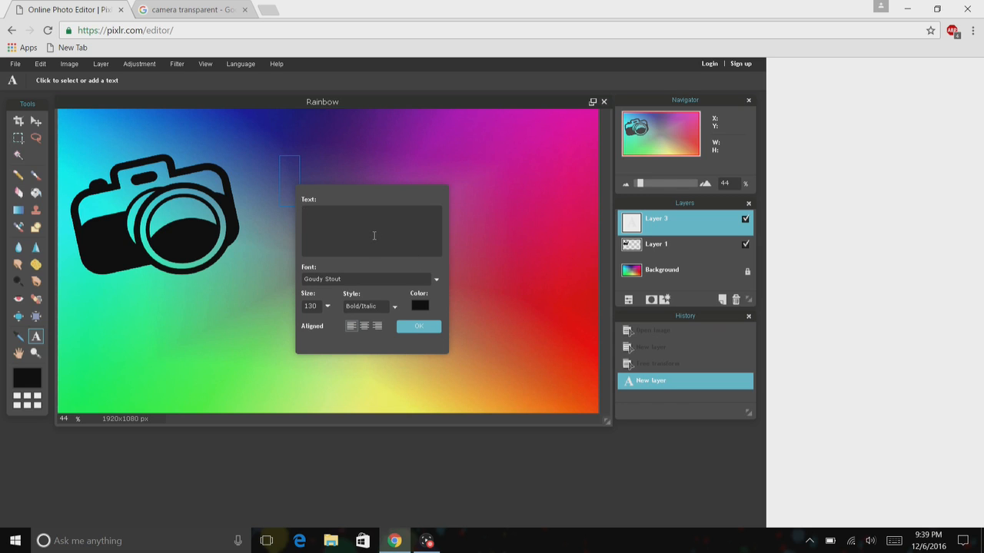
Enter Thumbnail as the text and move the text box below the camera icon.
type("Thum")
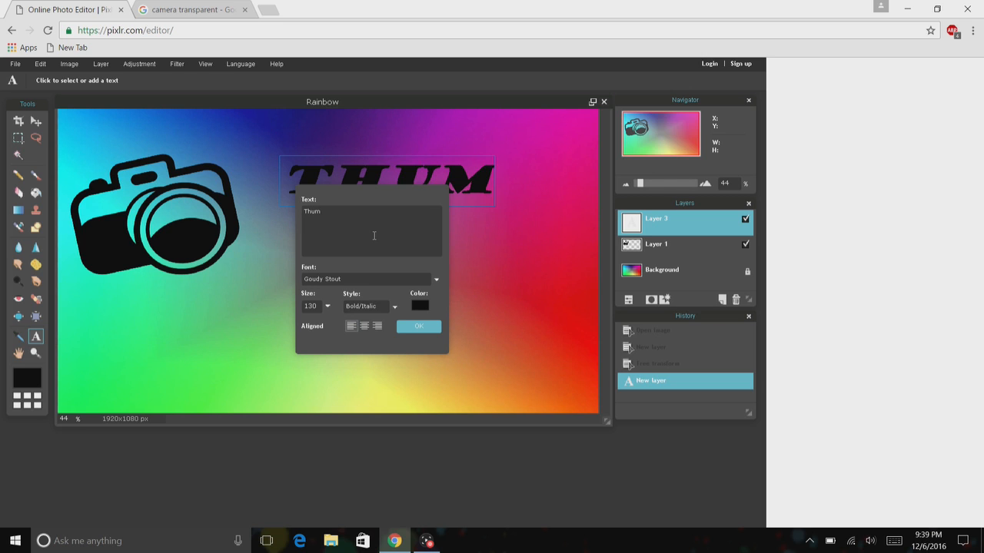
type("bnail")
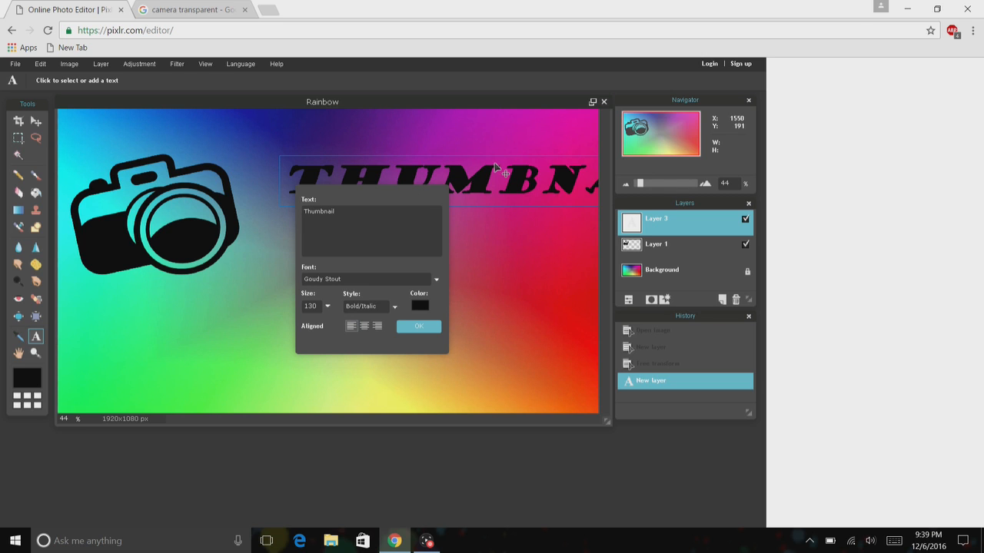
left_click_drag(495, 167, 277, 291)
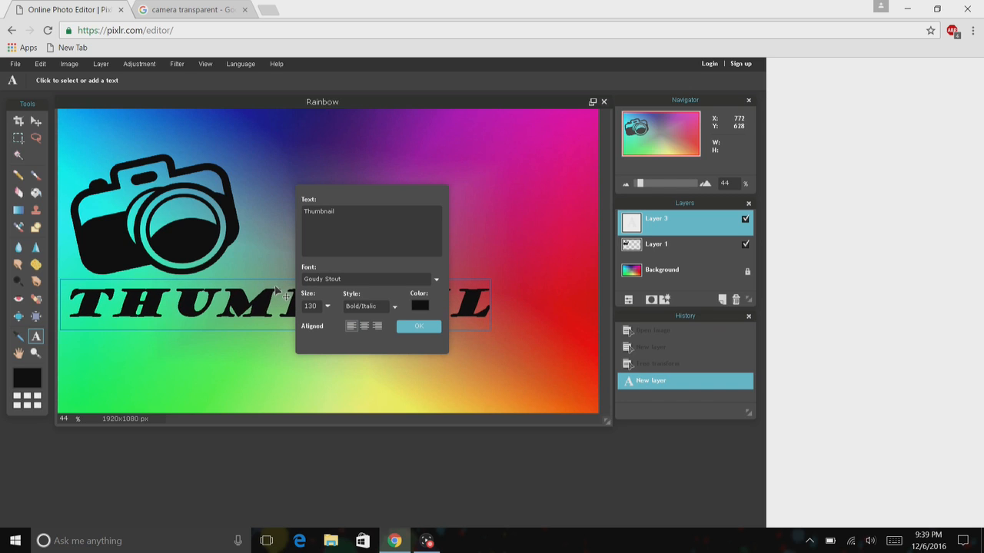
Insert Epic on its own line before Thumbnail in the text.
left_click(304, 210)
type("Epic")
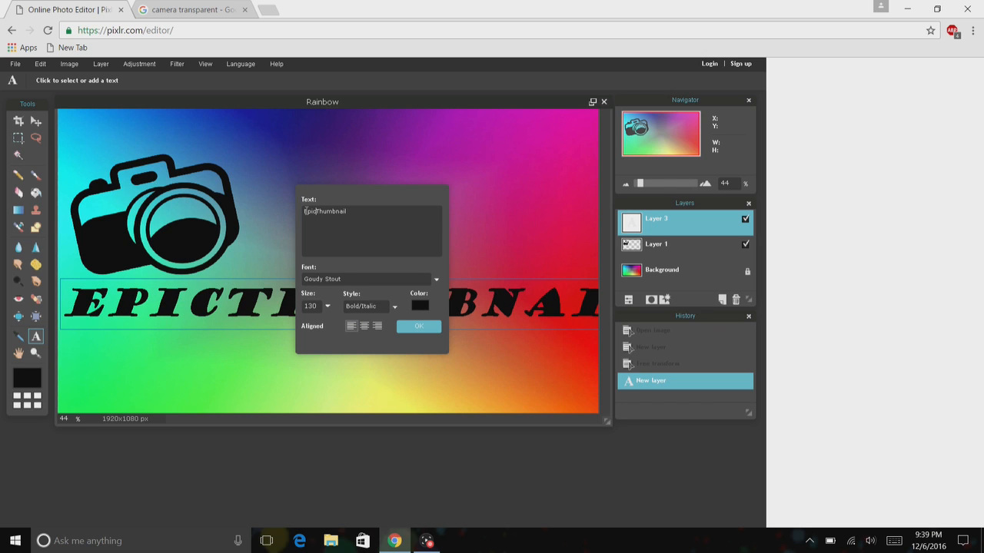
key("Return")
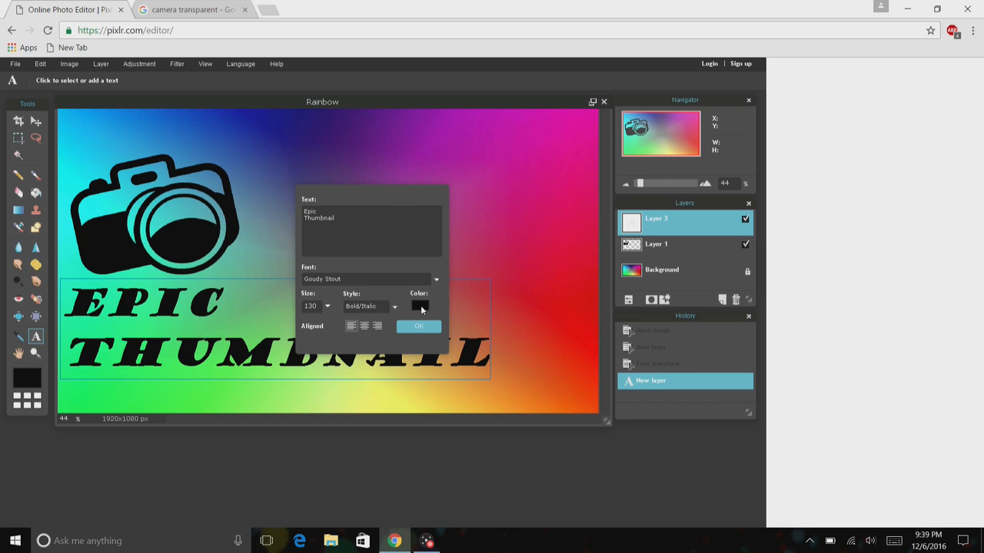
Set the text colour to pink ff0055 and confirm the text layer.
left_click(421, 307)
mouse_move(306, 182)
left_mouse_down()
mouse_move(336, 186)
mouse_move(372, 235)
mouse_move(351, 288)
mouse_move(315, 304)
left_mouse_up()
left_click(242, 237)
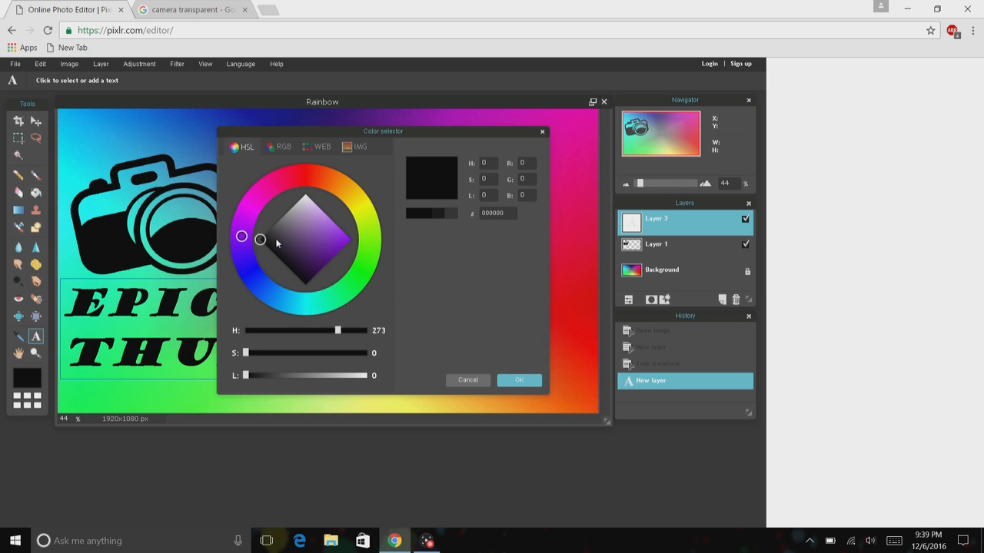
mouse_move(242, 236)
left_mouse_down()
mouse_move(283, 301)
mouse_move(335, 315)
left_mouse_up()
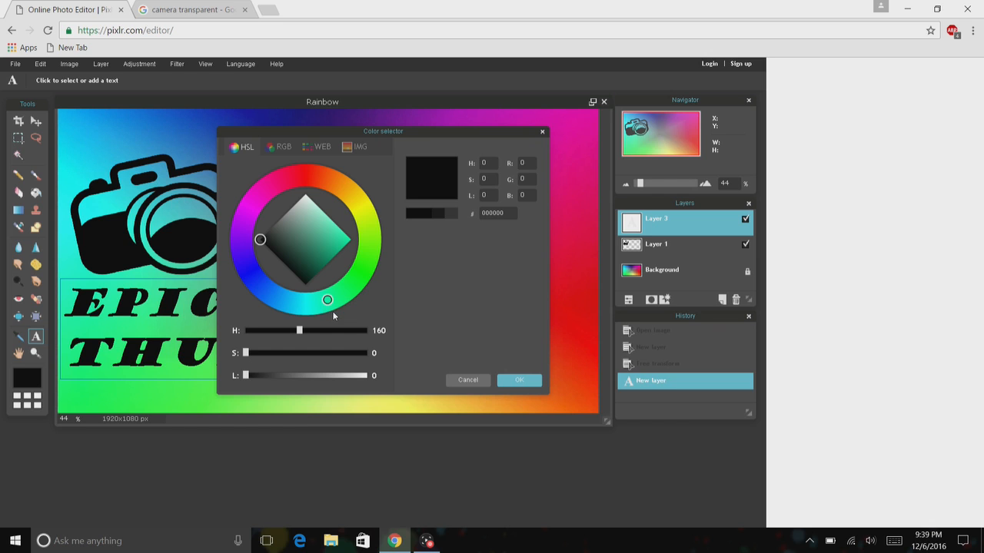
mouse_move(268, 243)
left_mouse_down()
mouse_move(340, 220)
mouse_move(351, 239)
left_mouse_up()
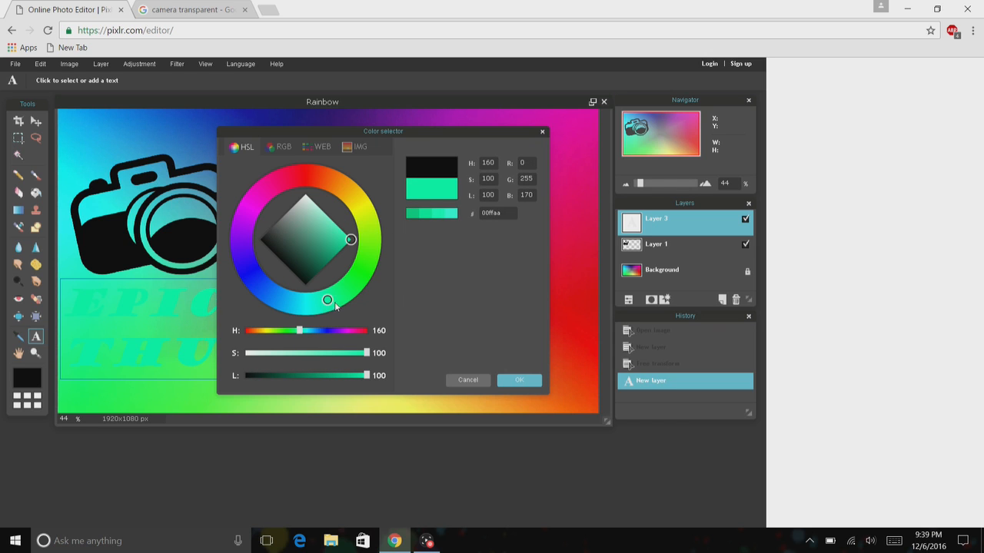
left_click_drag(329, 299, 375, 252)
left_click_drag(315, 178, 281, 171)
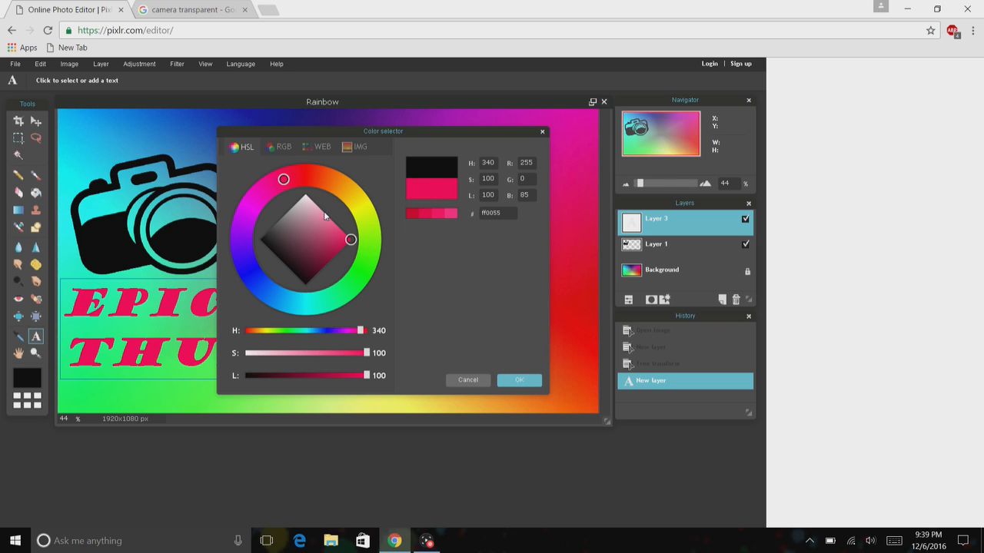
left_click(521, 380)
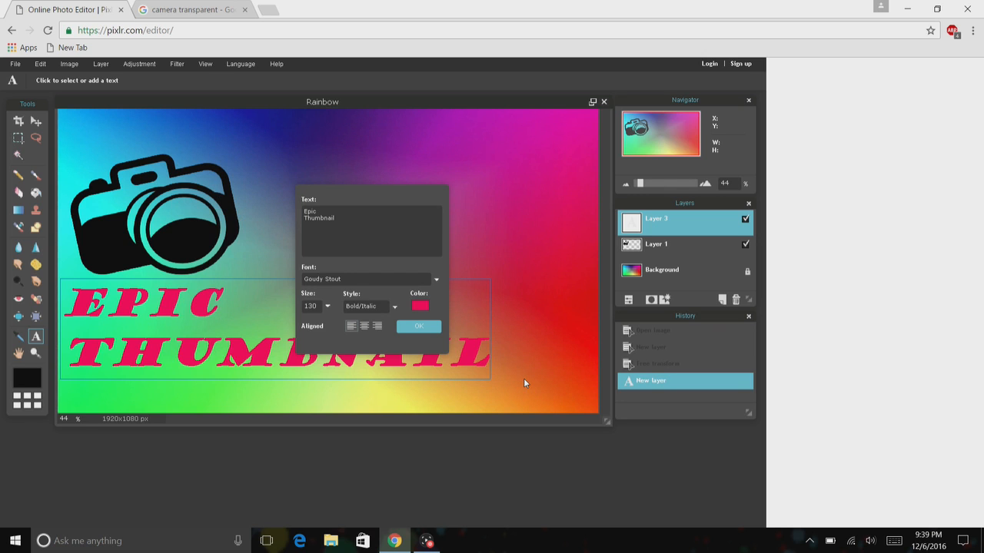
left_click(418, 329)
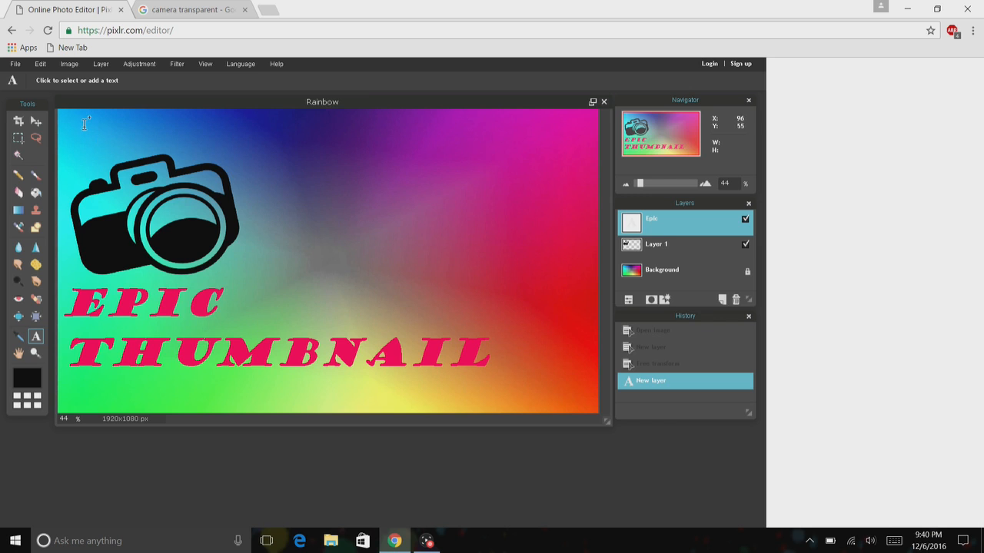
Search Google Images for mx garand transparent and browse the results.
left_click(92, 66)
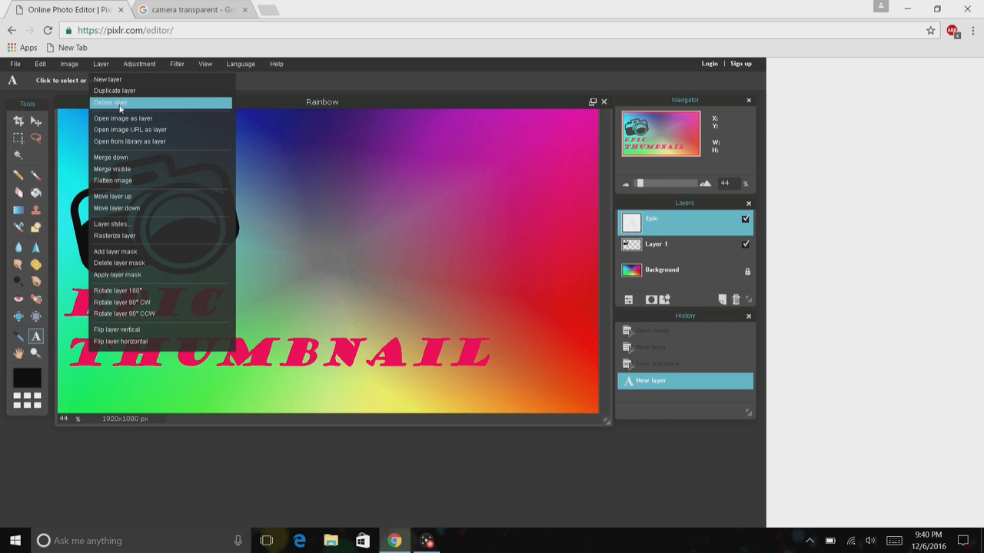
left_click(188, 9)
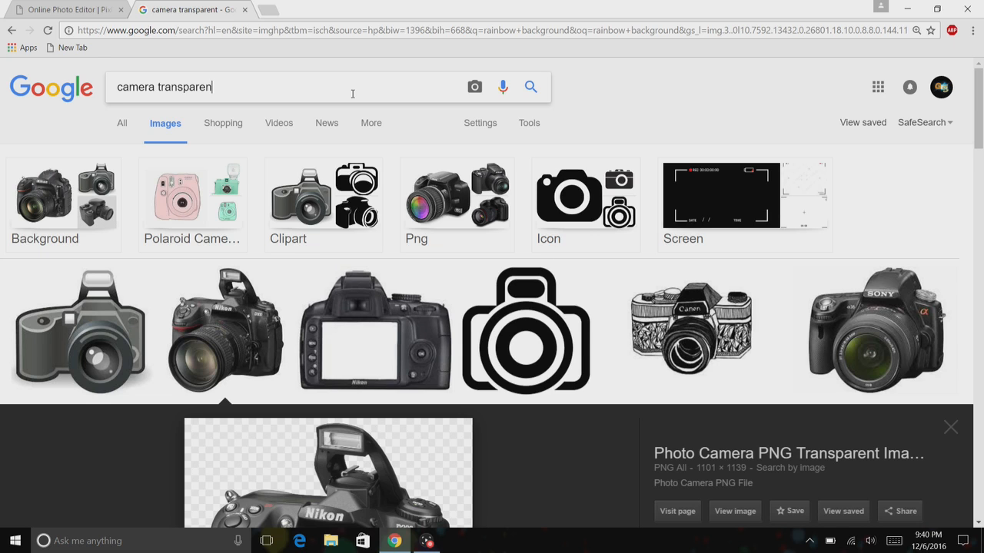
key("BackSpace")
key("BackSpace")
key("BackSpace")
key("BackSpace")
key("BackSpace")
key("BackSpace")
key("BackSpace")
key("BackSpace")
key("BackSpace")
key("BackSpace")
key("BackSpace")
key("BackSpace")
key("BackSpace")
key("BackSpace")
key("BackSpace")
key("BackSpace")
key("BackSpace")
key("BackSpace")
type("mx g")
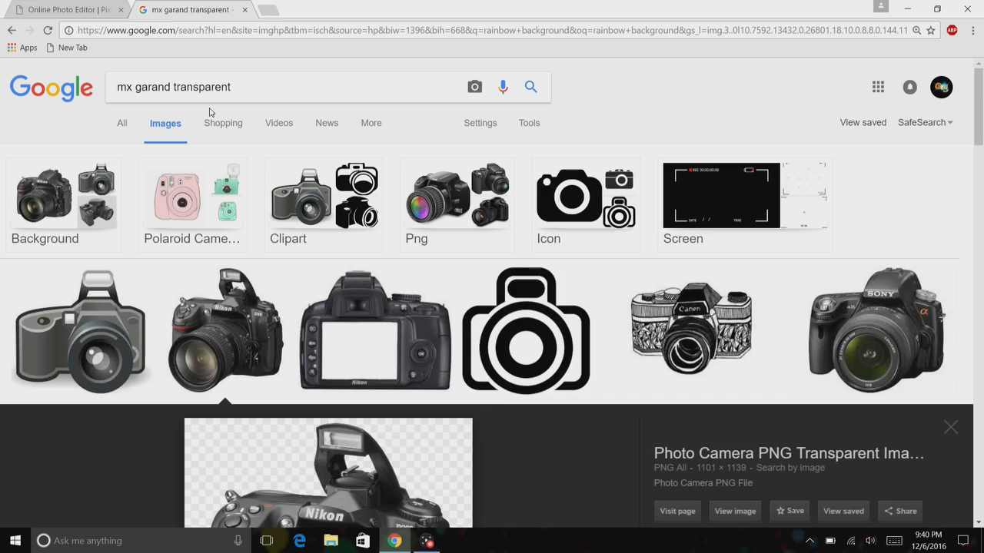
key("Return")
left_click(160, 177)
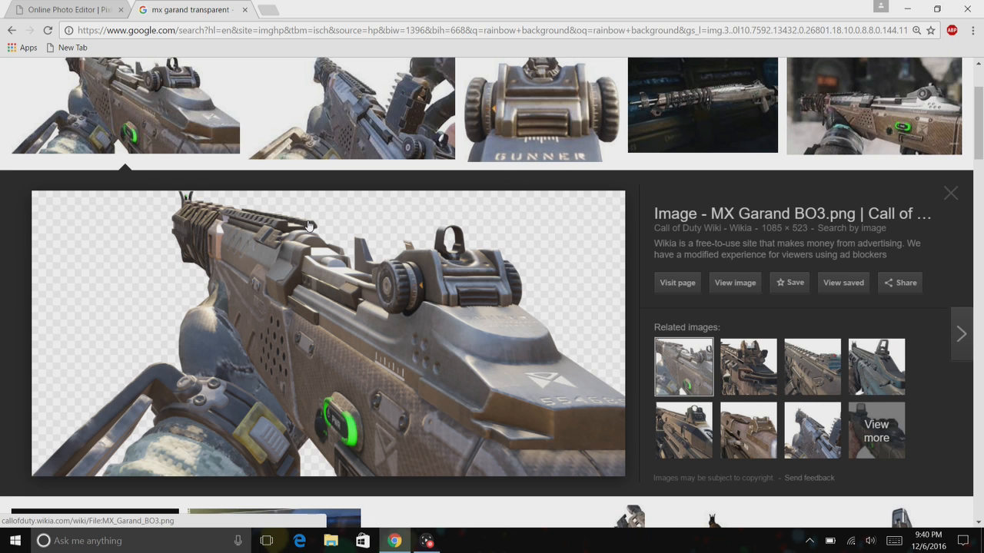
left_click(952, 196)
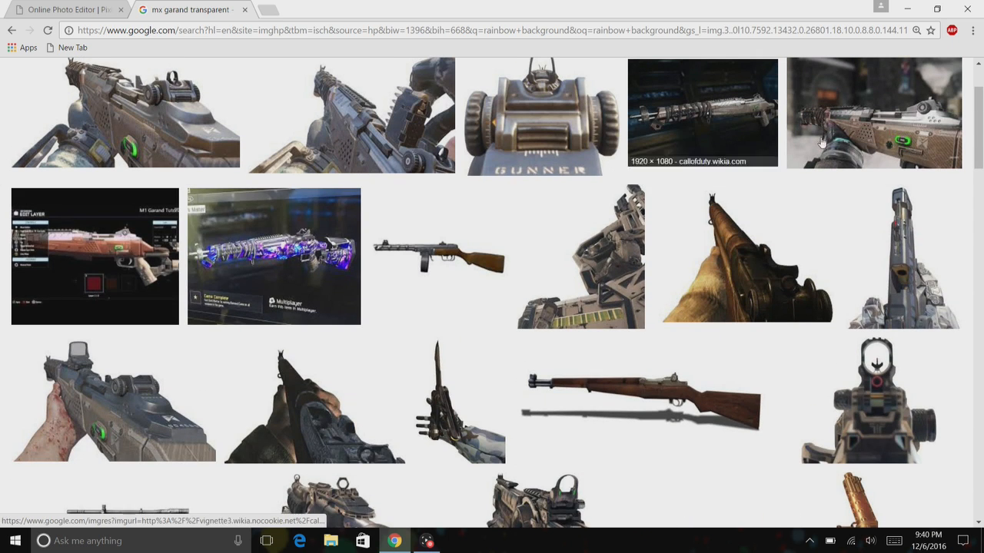
left_click(538, 107)
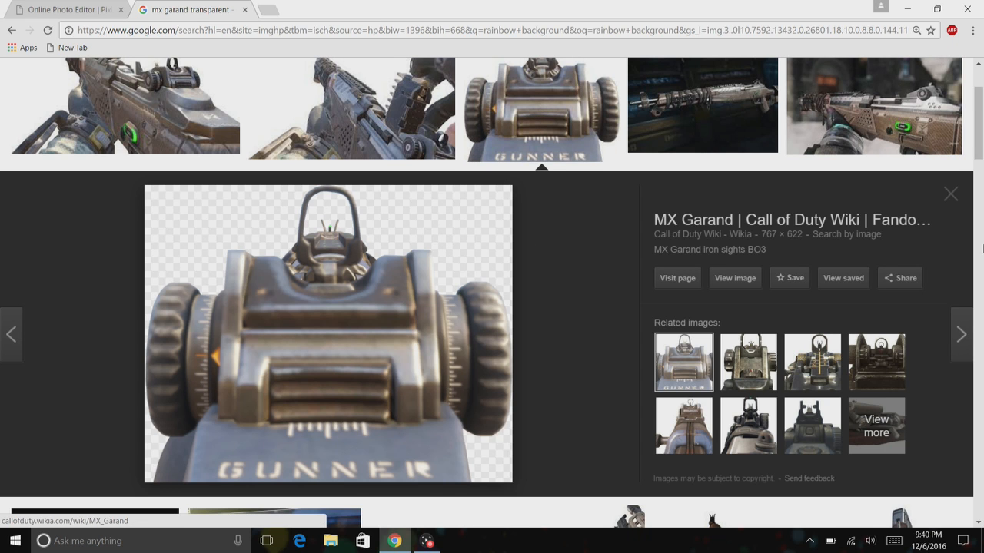
left_click_drag(979, 146, 899, 98)
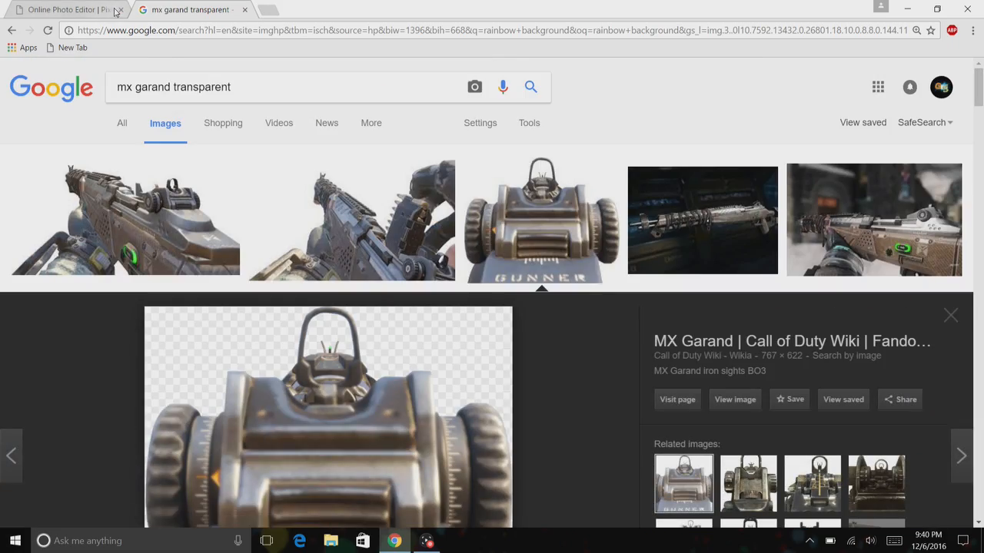
left_click(62, 10)
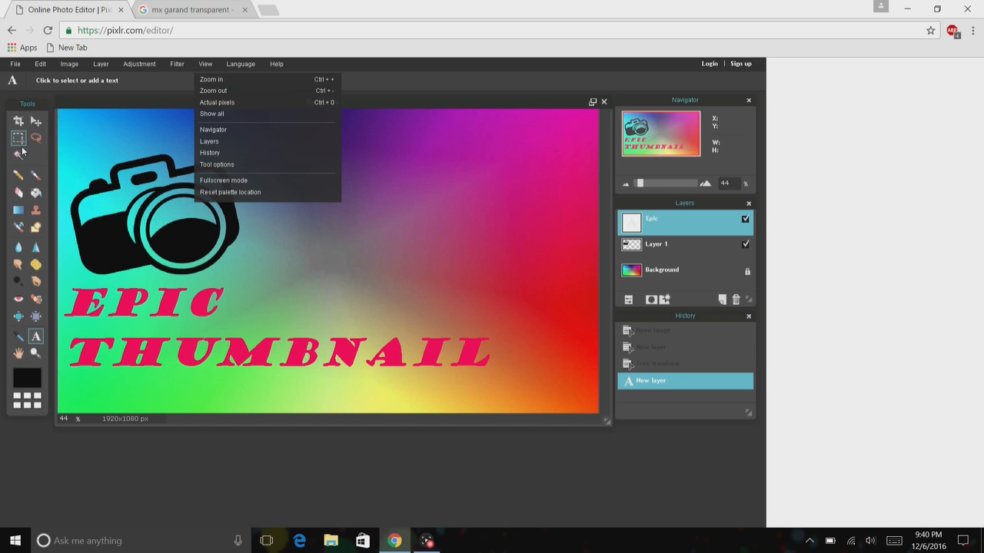
Draw a polygonal lasso selection around the camera icon.
left_click(34, 139)
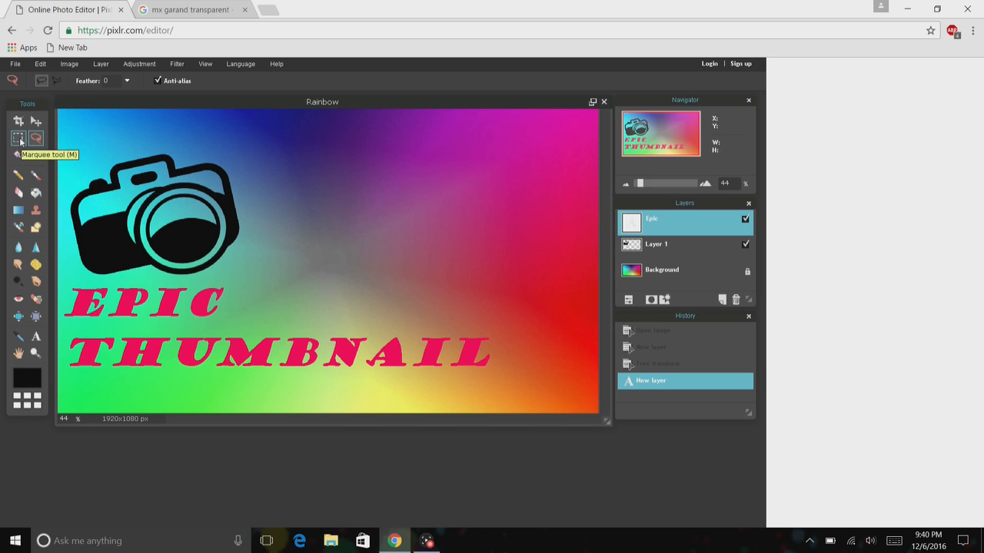
left_click(57, 82)
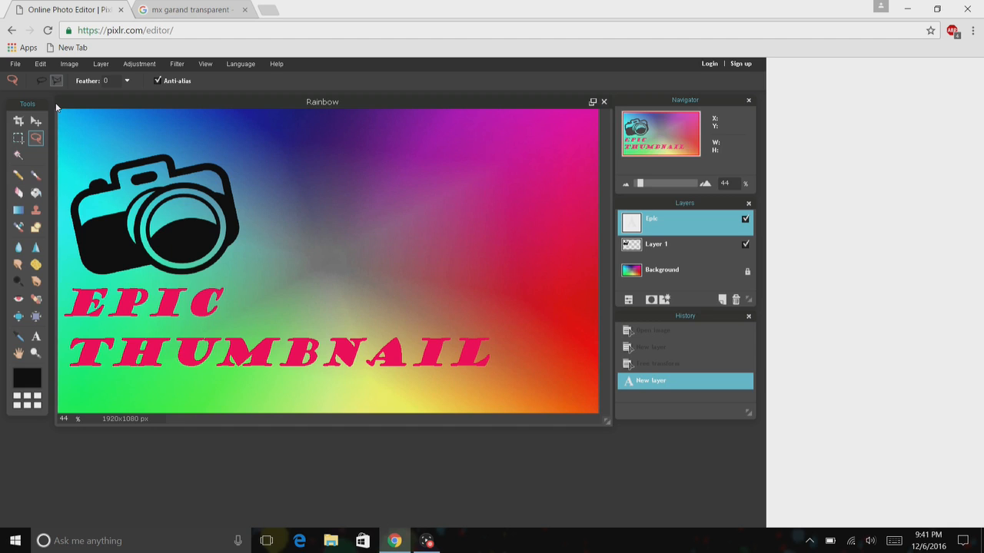
left_click(85, 253)
mouse_move(116, 153)
left_mouse_down()
mouse_move(203, 131)
mouse_move(248, 136)
mouse_move(258, 237)
mouse_move(238, 274)
mouse_move(216, 286)
mouse_move(180, 274)
mouse_move(114, 289)
mouse_move(92, 275)
mouse_move(81, 233)
mouse_move(72, 255)
mouse_move(83, 251)
mouse_move(74, 202)
left_mouse_up()
Undo the text layer, then redo it.
left_click(42, 64)
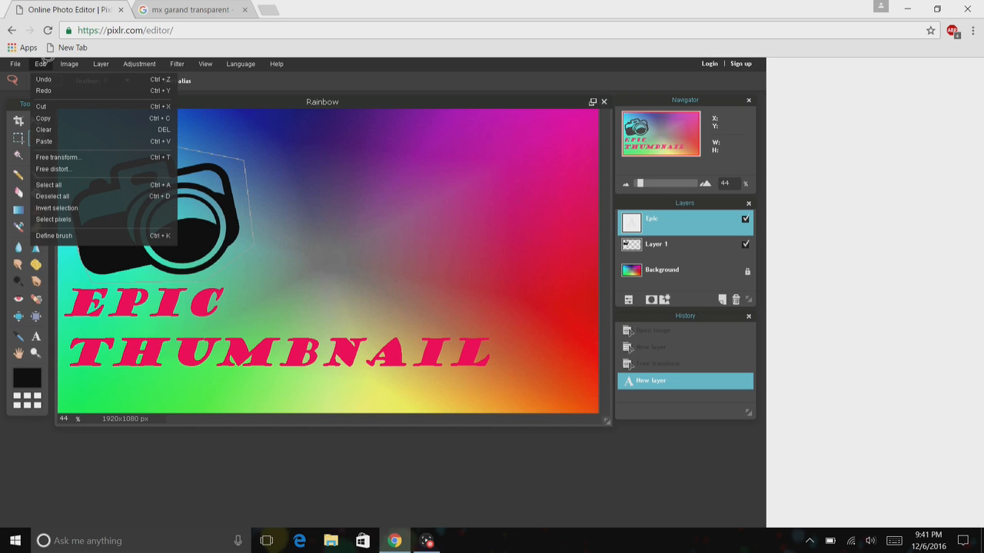
left_click(55, 79)
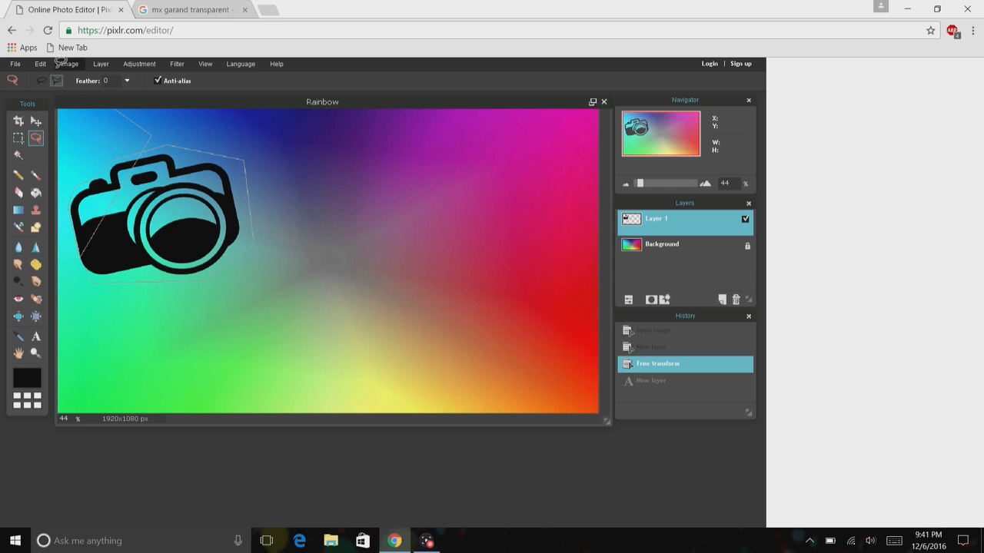
left_click(125, 63)
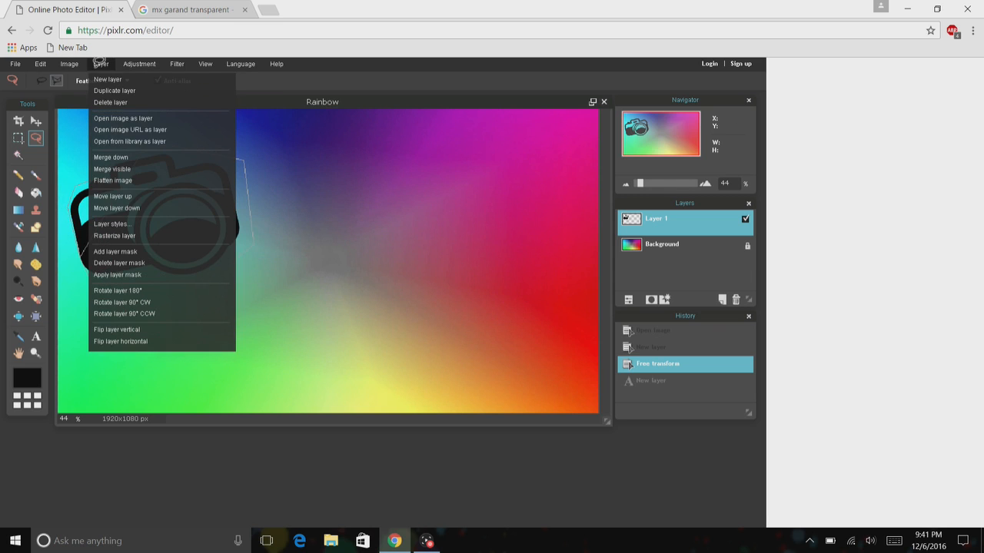
mouse_move(83, 60)
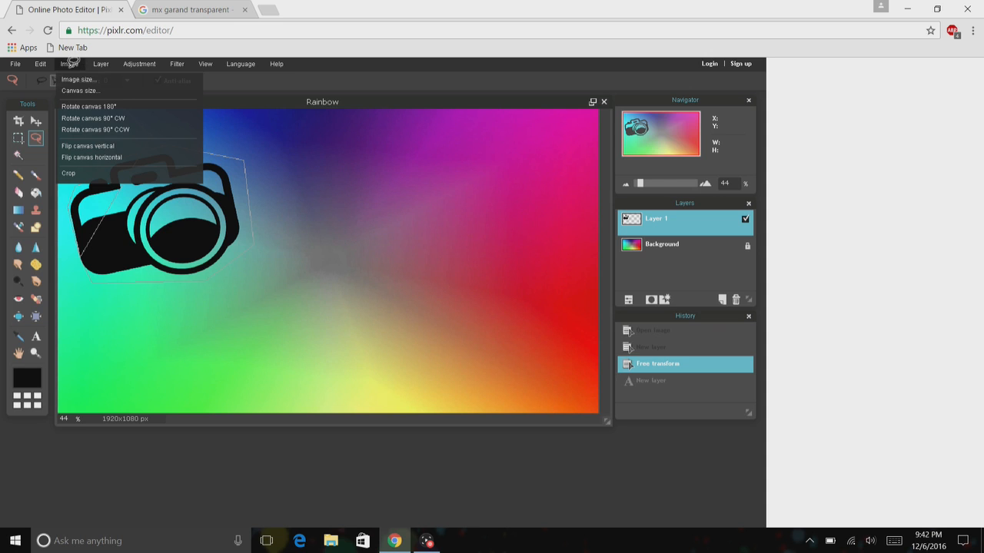
mouse_move(40, 64)
left_click(43, 90)
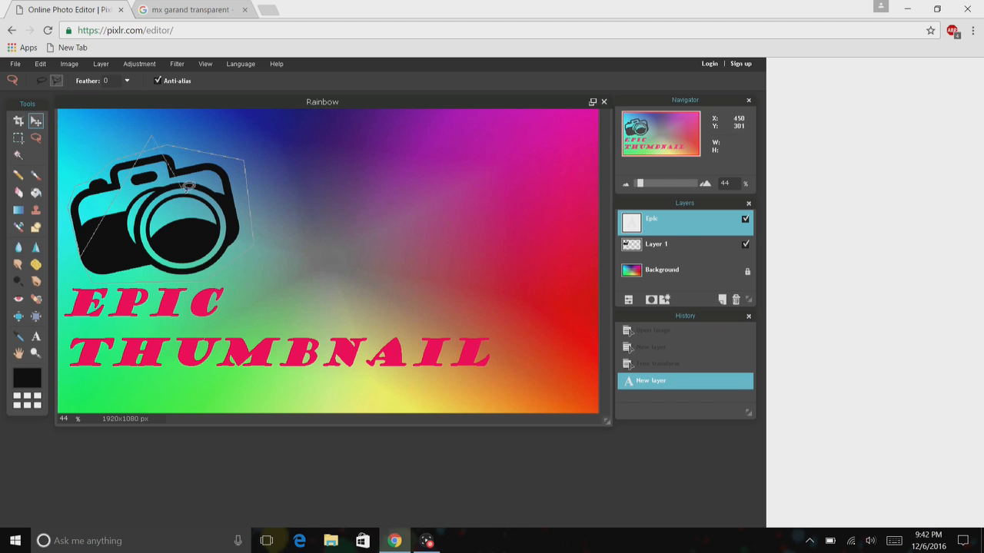
Select the Background layer.
left_click(669, 269)
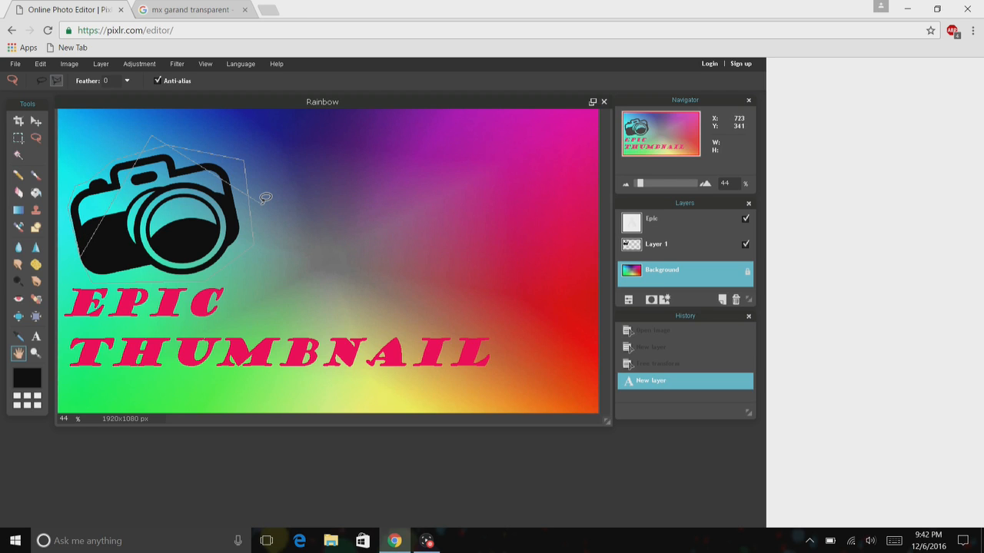
left_click(15, 63)
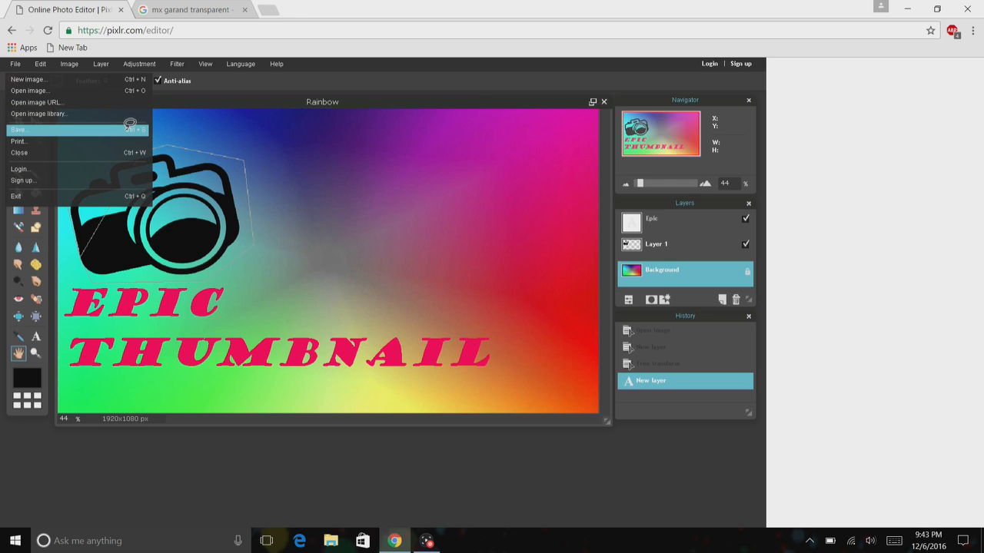
left_click(38, 64)
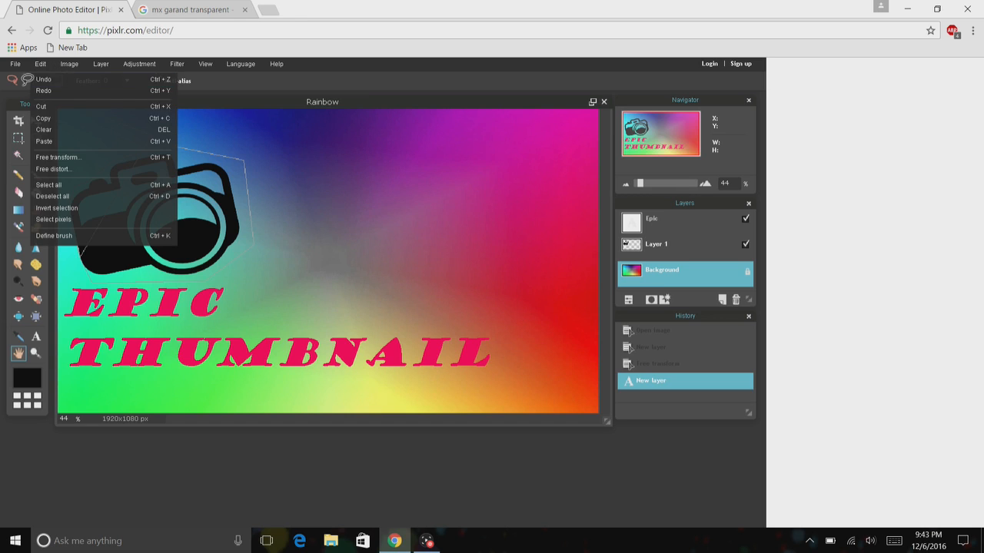
left_click(14, 63)
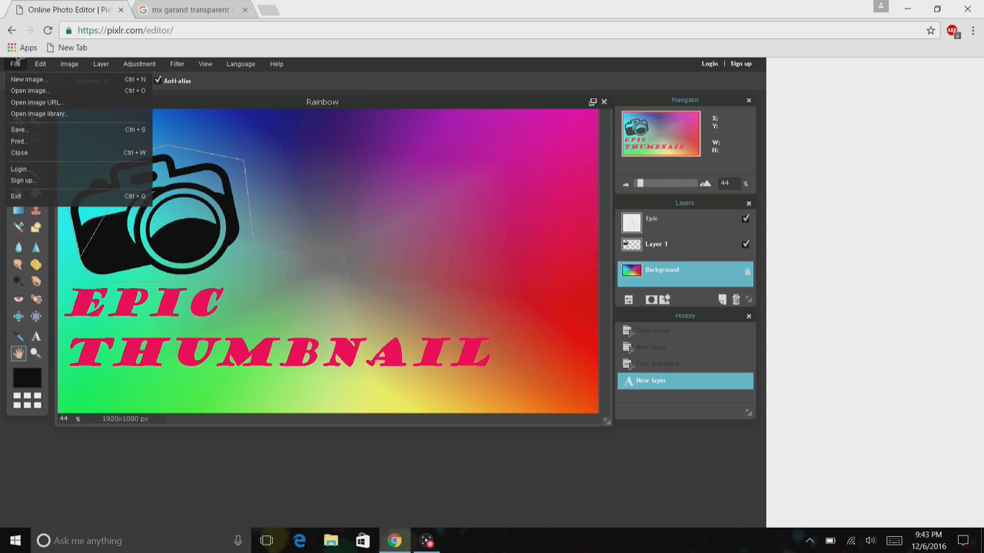